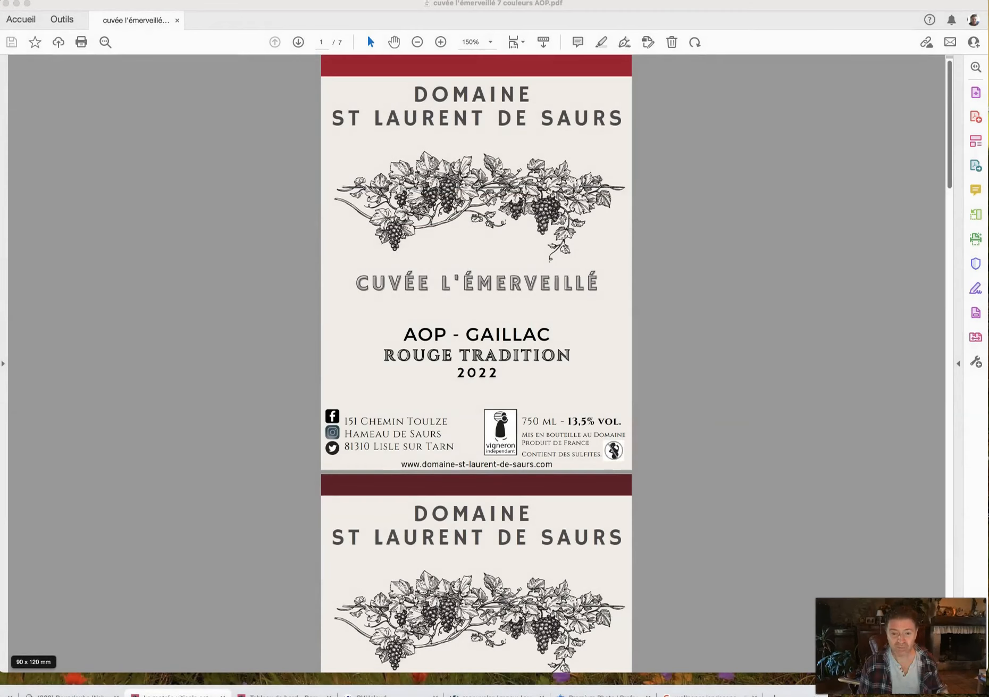
Look through the seven Cuvée l'Émerveillé label pages of the PDF and return to the first one.
left_click(221, 473)
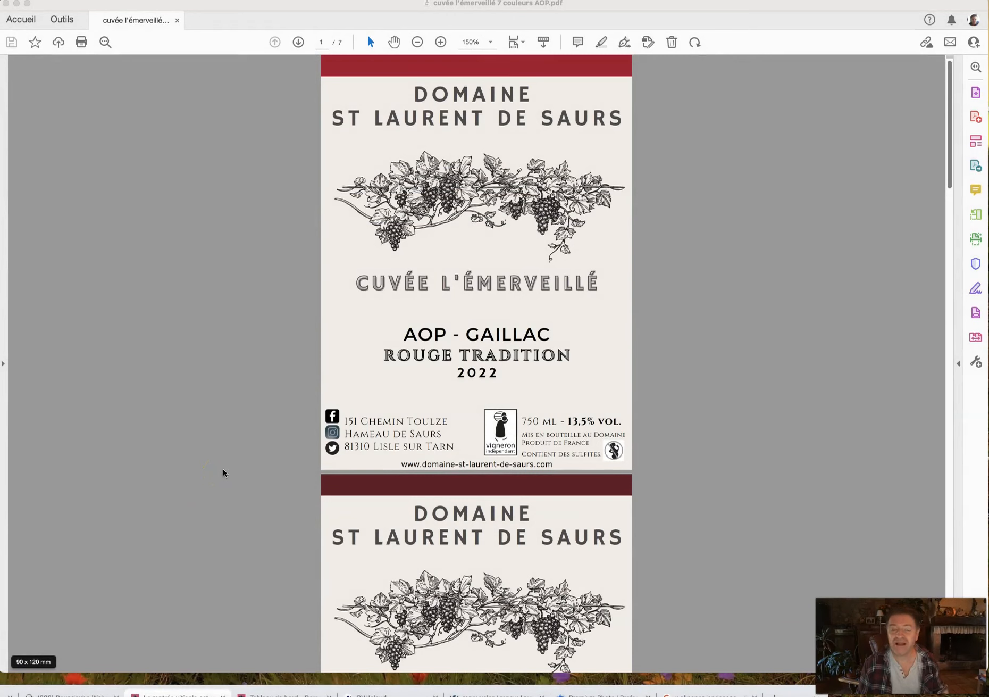
left_click(218, 9)
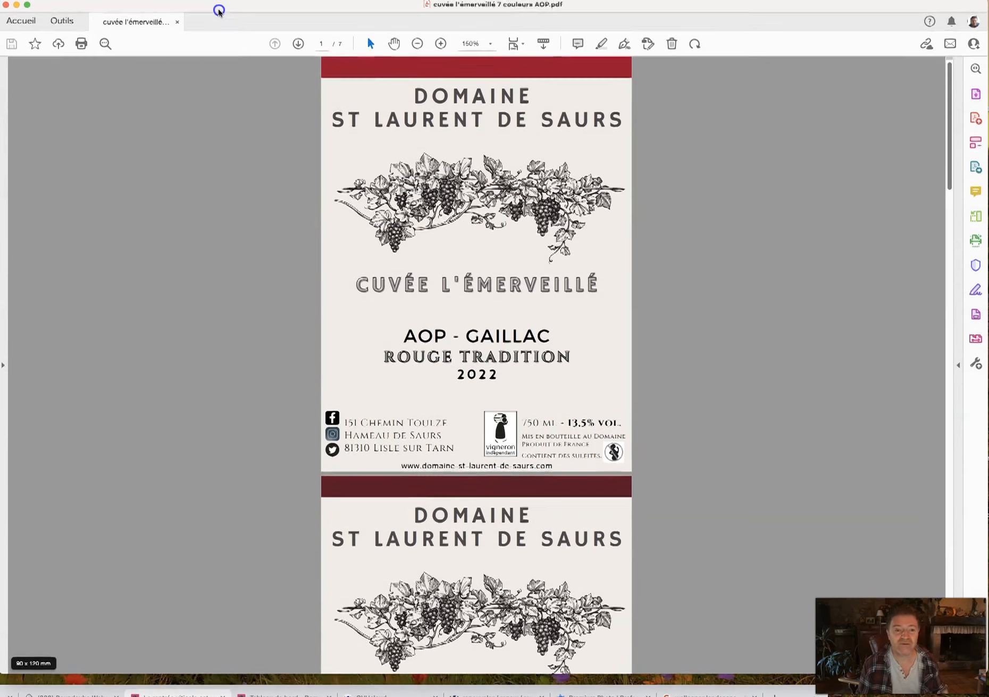
left_click_drag(218, 10, 221, 13)
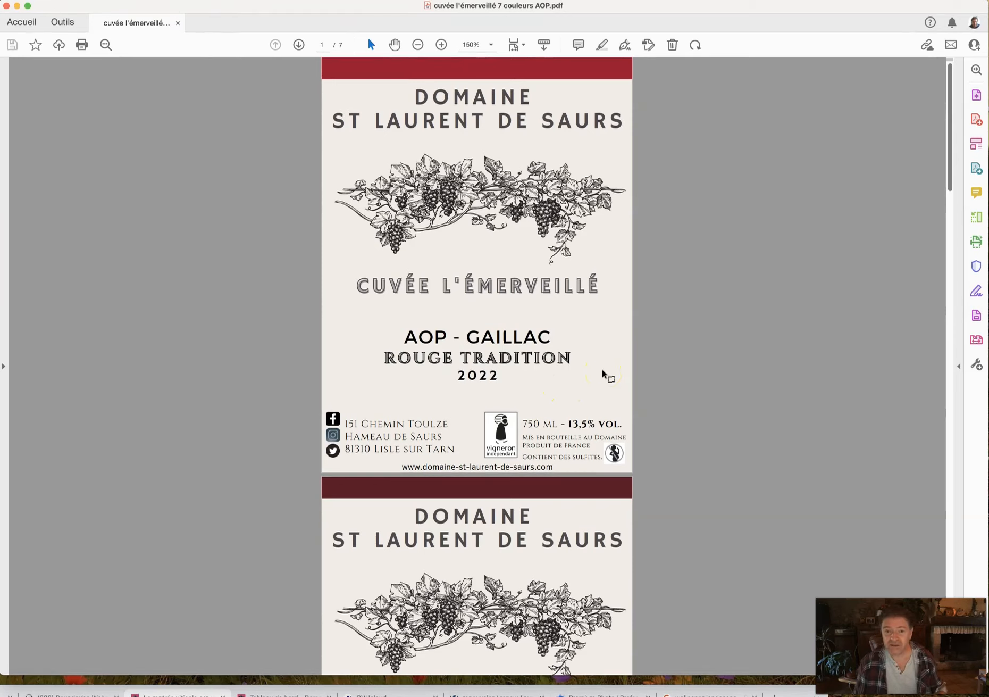
scroll(507, 386, "down", 20)
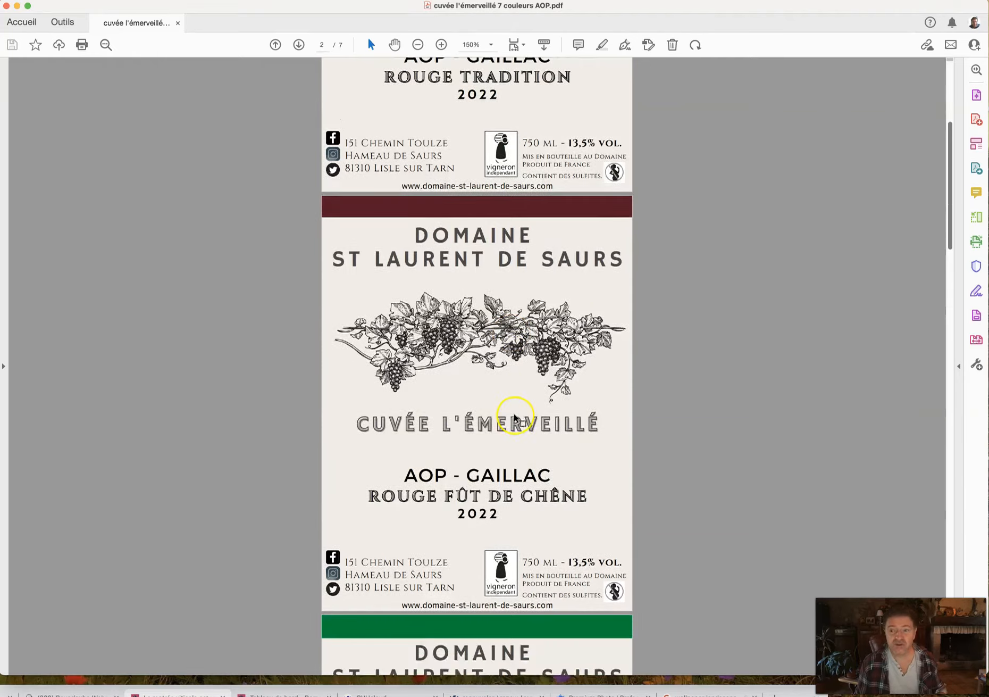
scroll(515, 417, "down", 10)
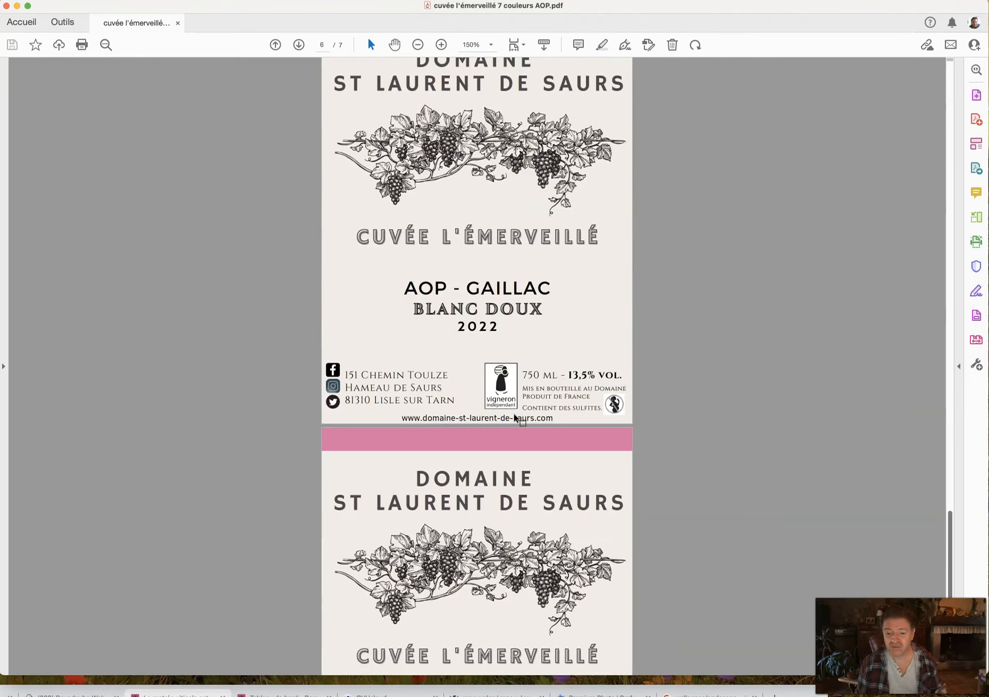
scroll(512, 308, "up", 1)
scroll(512, 307, "down", 1)
scroll(511, 308, "up", 15)
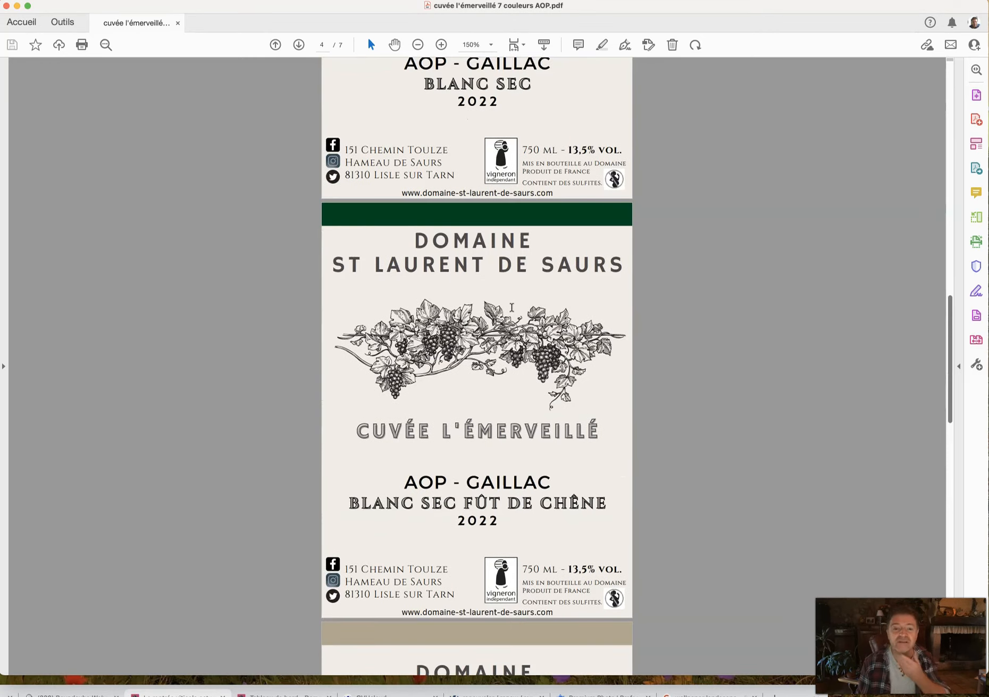
scroll(512, 307, "up", 15)
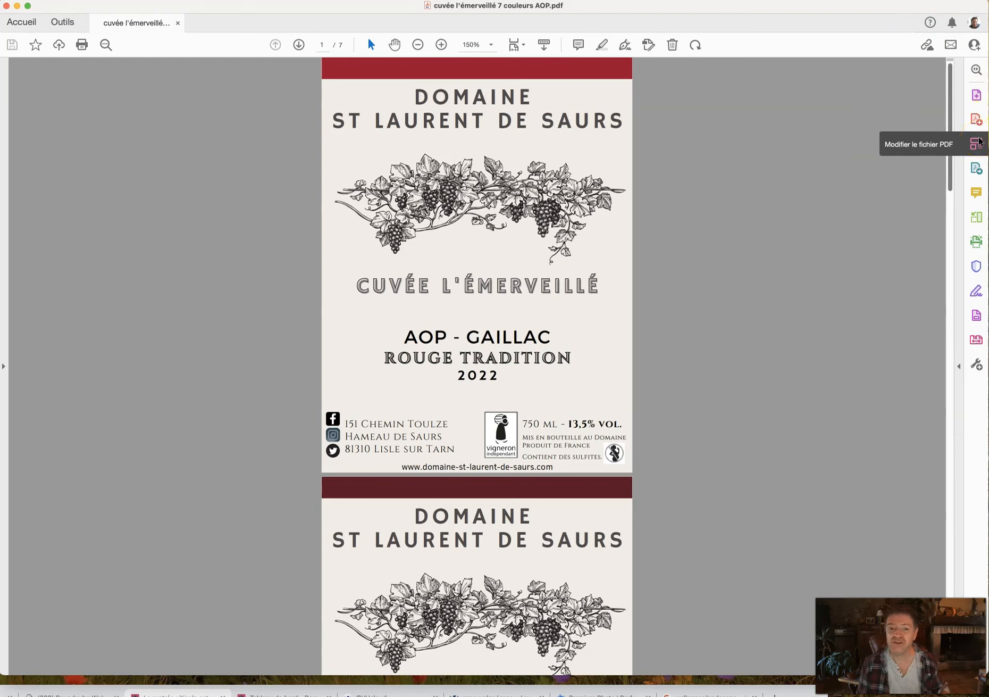
Put the PDF into edit mode and try deleting the vintage 2022 from the first label, then undo the deletion.
left_click(978, 142)
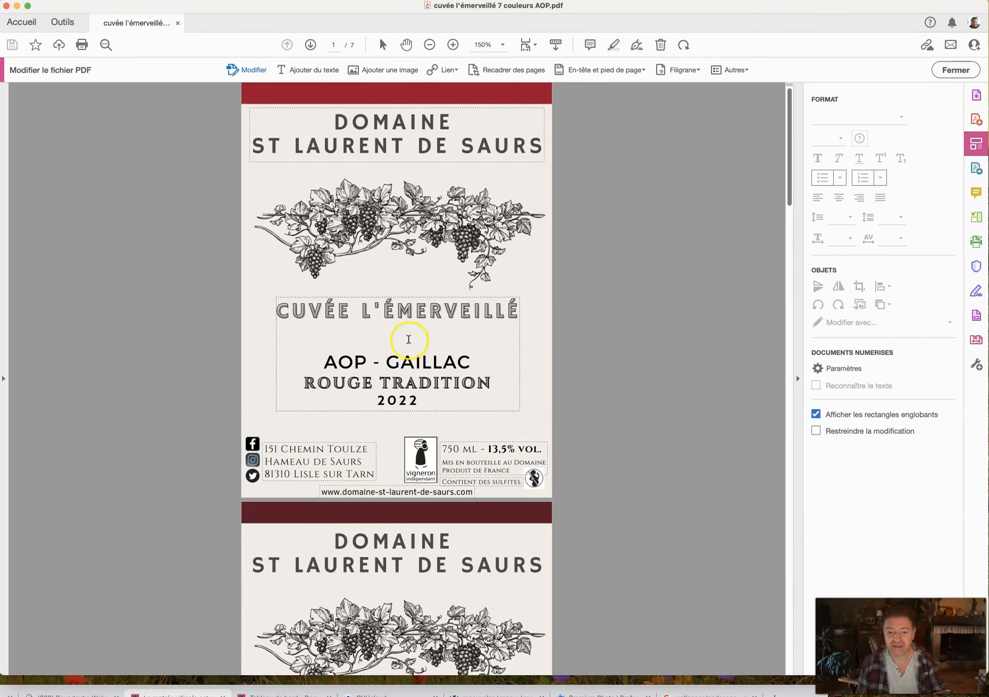
left_click(408, 398)
left_click_drag(419, 400, 379, 400)
key("BackSpace")
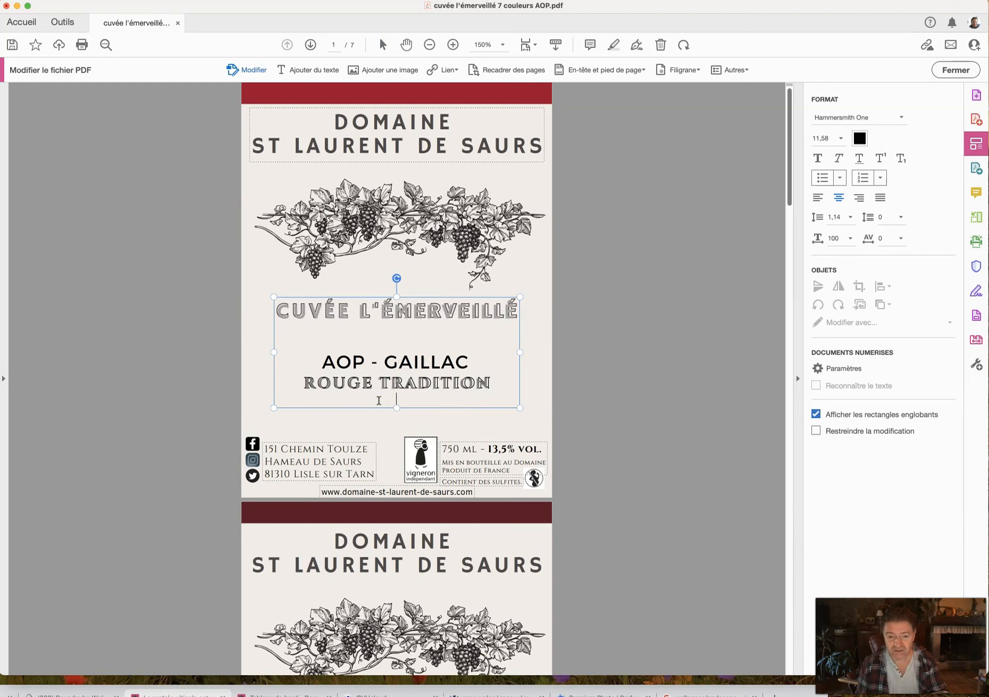
key("super+equal")
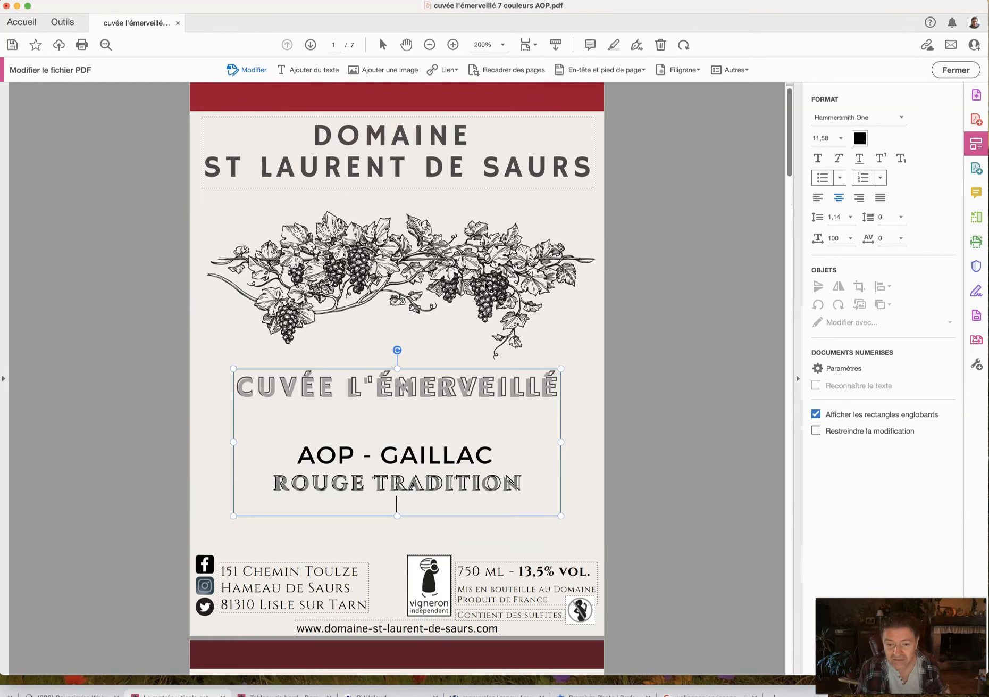
key("super+z")
Try deleting only the first digit of the vintage 2022 on the first label, then undo it.
left_click(404, 509)
left_click_drag(404, 511, 388, 501)
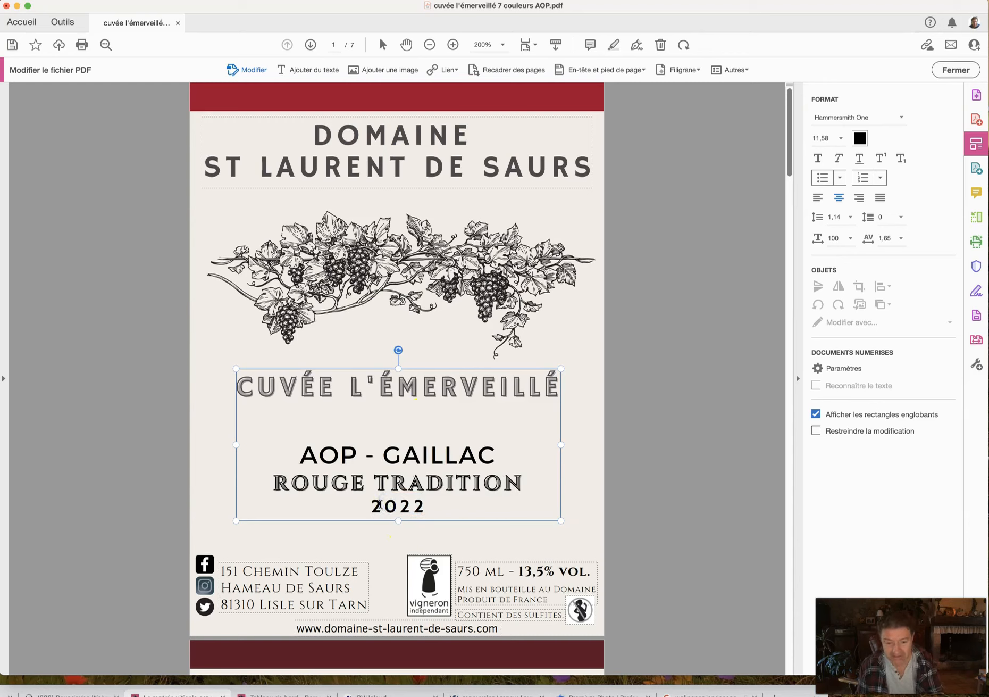
key("BackSpace")
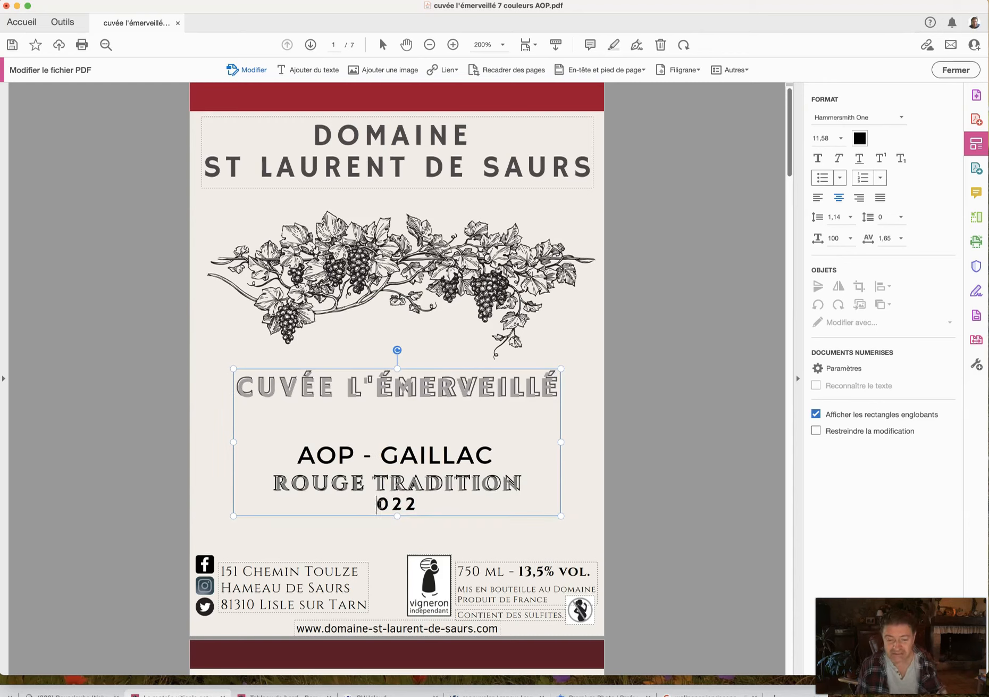
key("super+z")
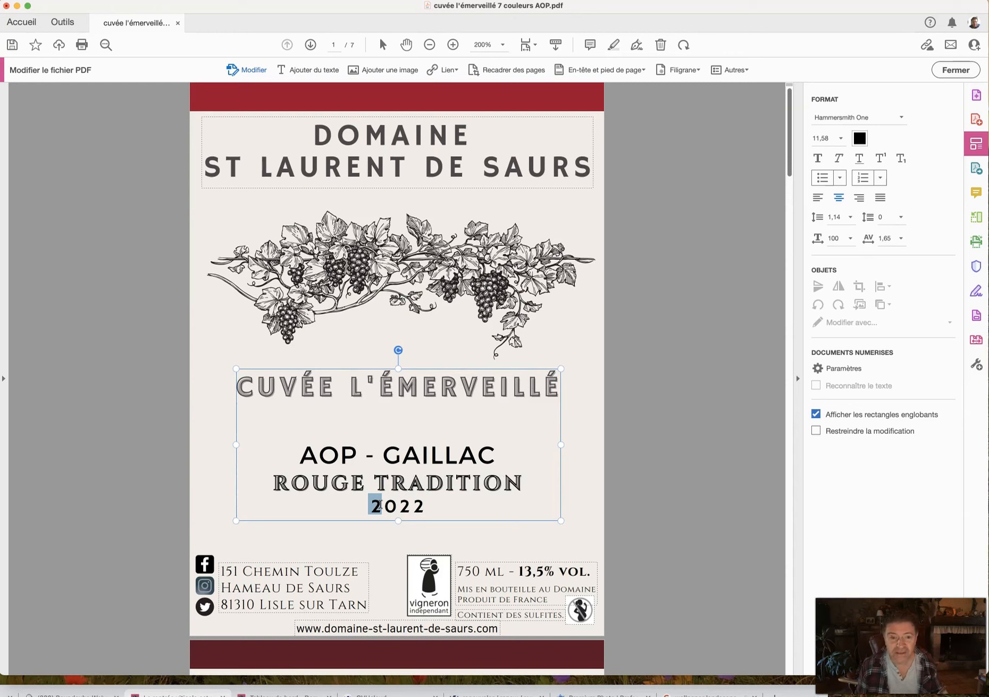
left_click(488, 568)
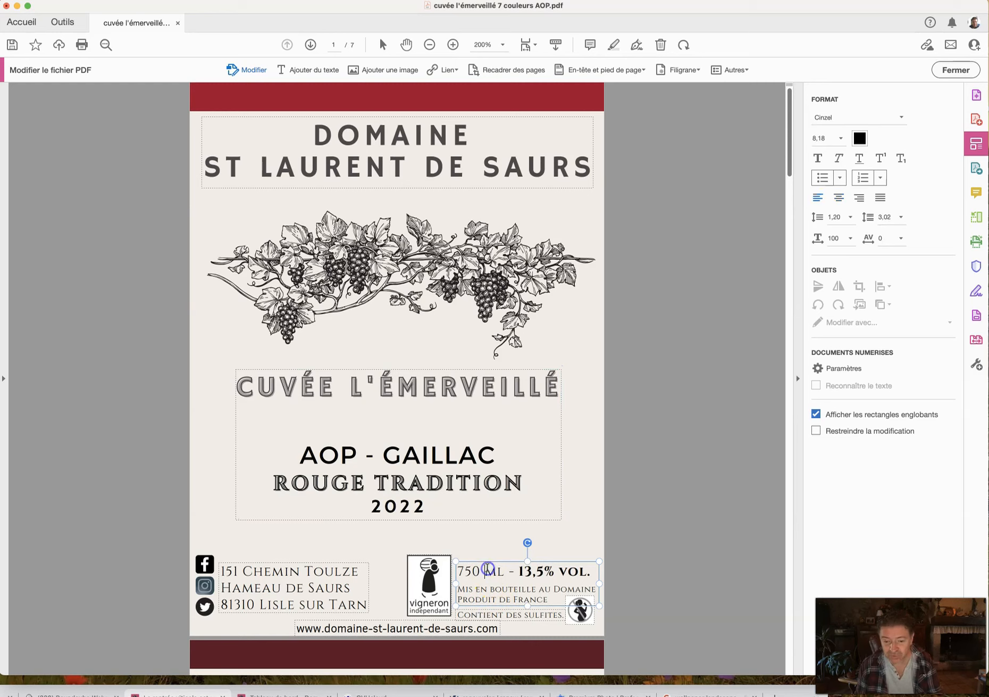
Try erasing the vintage 2022 digit by digit and slightly widening the cuvée text block on both sides.
left_click_drag(424, 508, 415, 507)
key("BackSpace")
key("BackSpace")
key("BackSpace")
key("BackSpace")
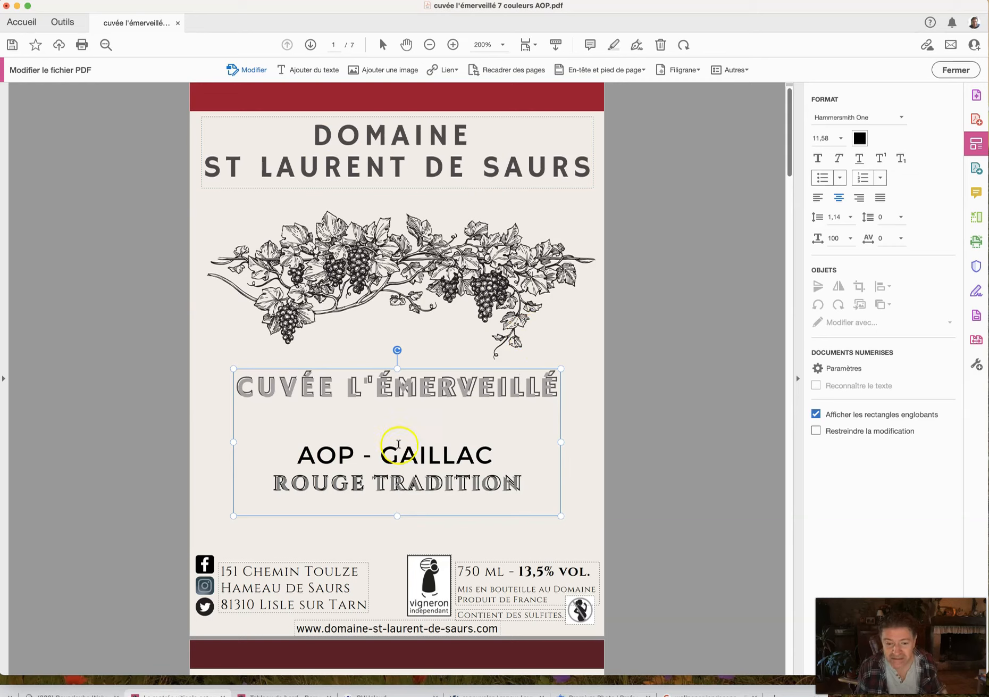
left_click_drag(561, 442, 564, 442)
left_click_drag(234, 441, 232, 440)
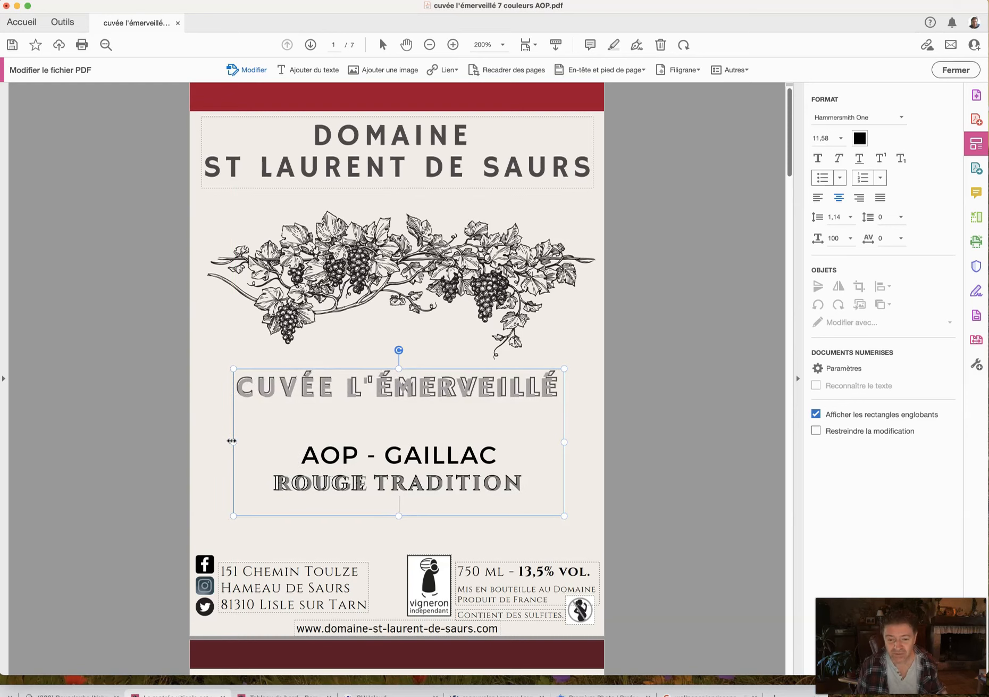
Undo the widening of the cuvée text block and the deletion of the vintage.
key("super+z")
key("super+z")
key("super+z")
key("super+z")
key("super+z")
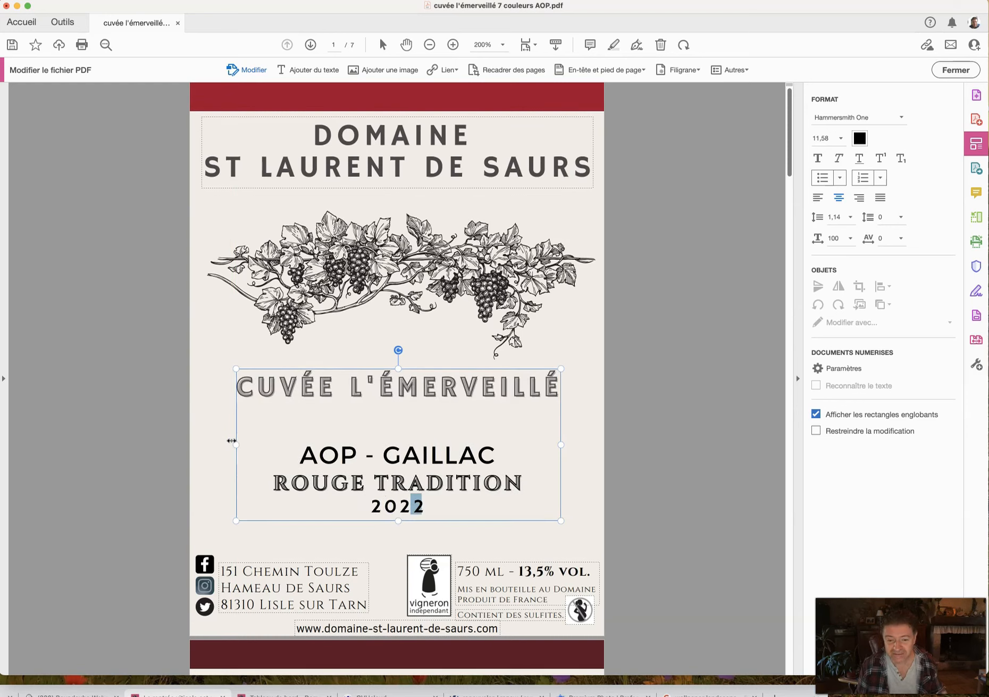
Delete the text "750 ml - 13,5% vol." above the bottling mention on the first label.
left_click(395, 500)
left_click(478, 569)
left_click_drag(499, 571, 457, 573)
key("BackSpace")
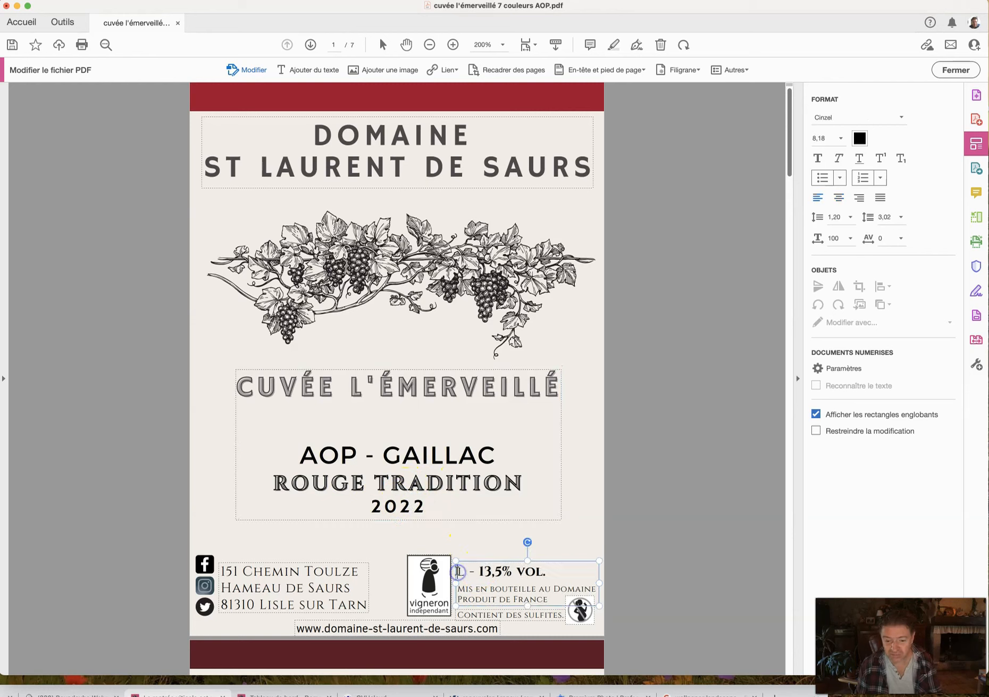
left_click(476, 571)
key("BackSpace")
key("BackSpace")
key("BackSpace")
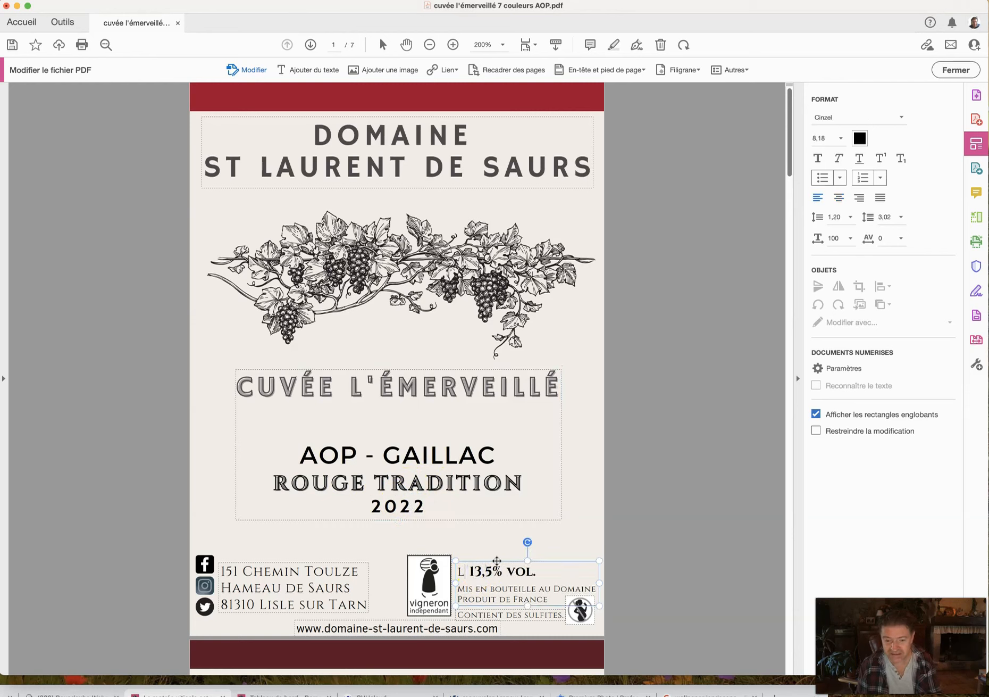
key("Delete")
key("Delete")
key("Delete")
key("Delete")
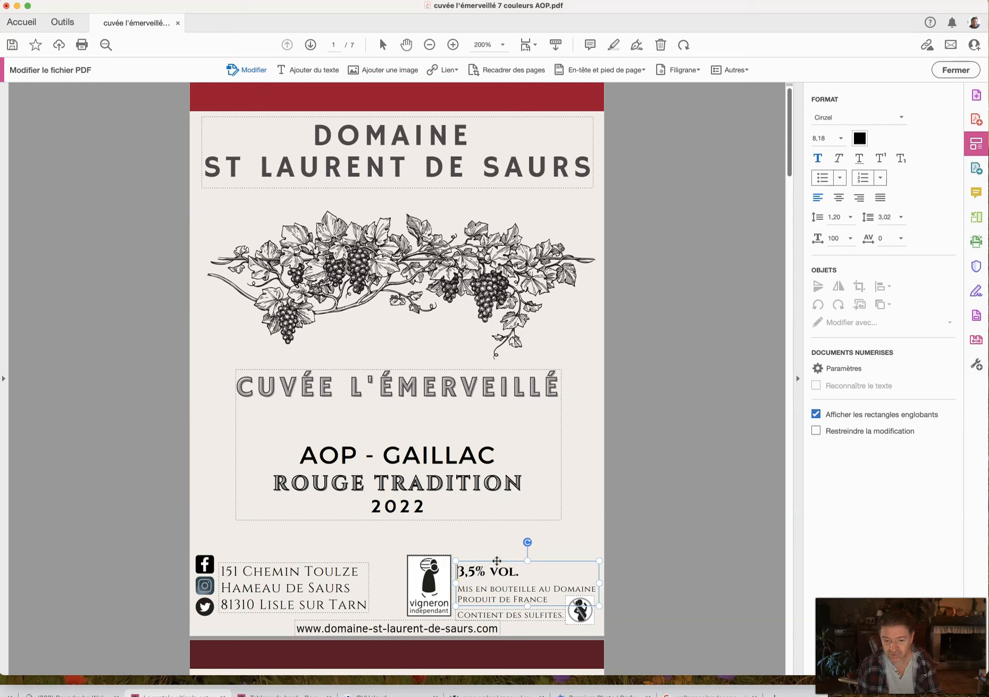
key("Delete")
key("Delete")
key("Delete")
key("Delete")
key("Delete")
key("Delete")
Open the text colour settings for the vintage 2022 on the first label and switch them to CMYK sliders.
left_click(492, 482)
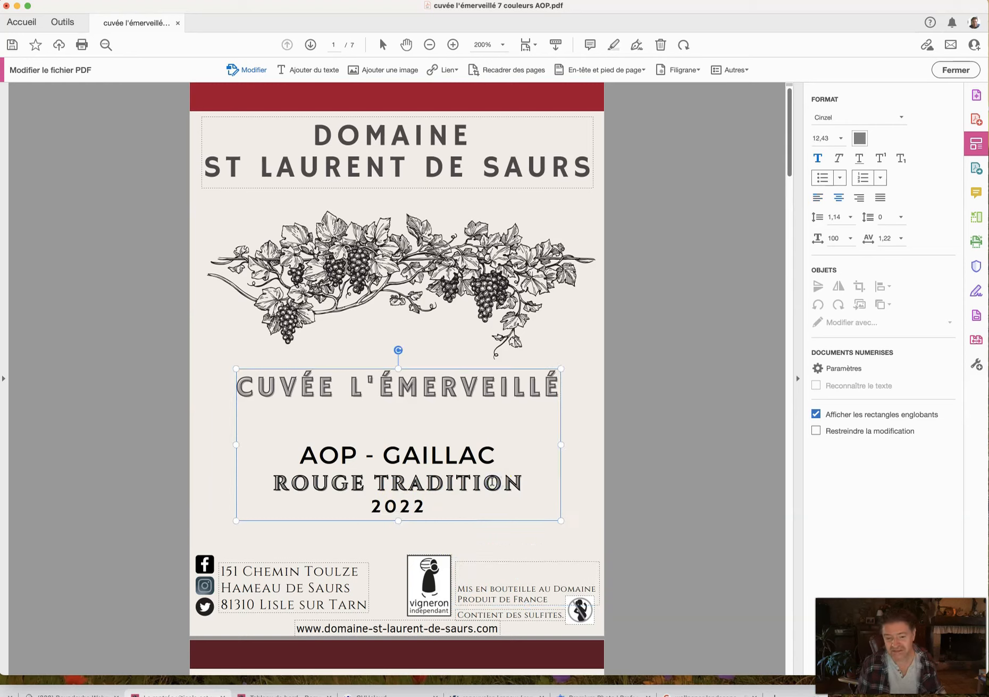
left_click_drag(424, 505, 372, 506)
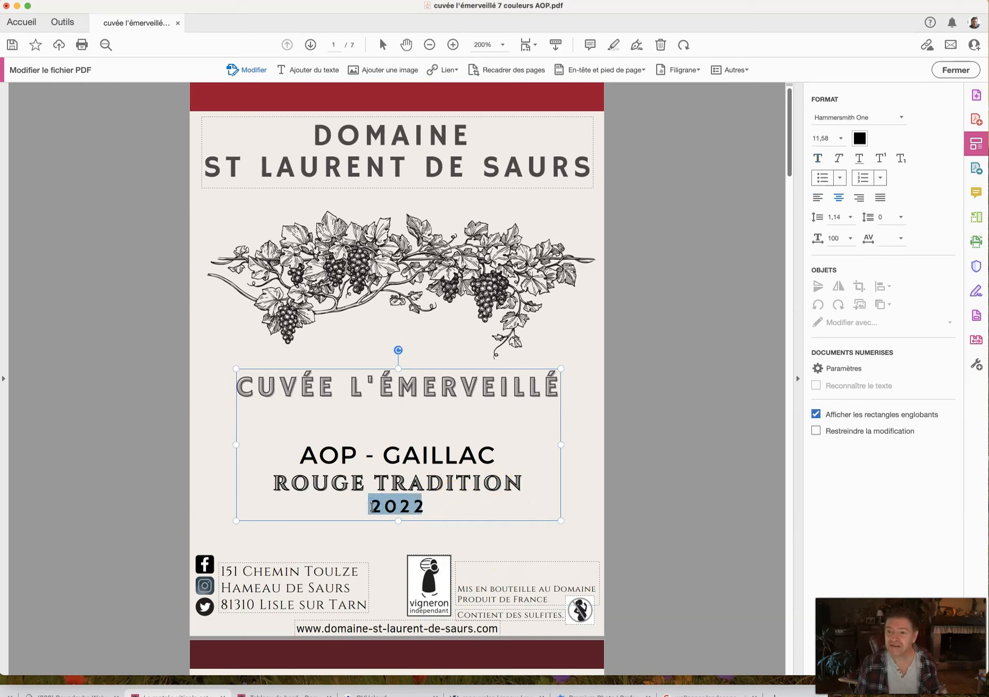
left_click(861, 141)
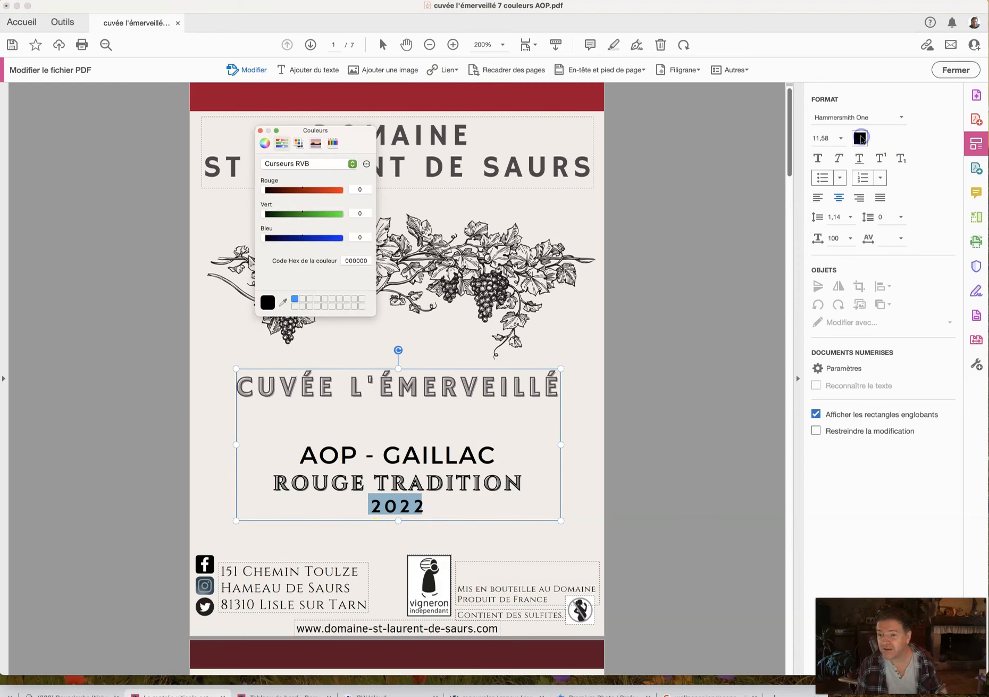
left_click(351, 164)
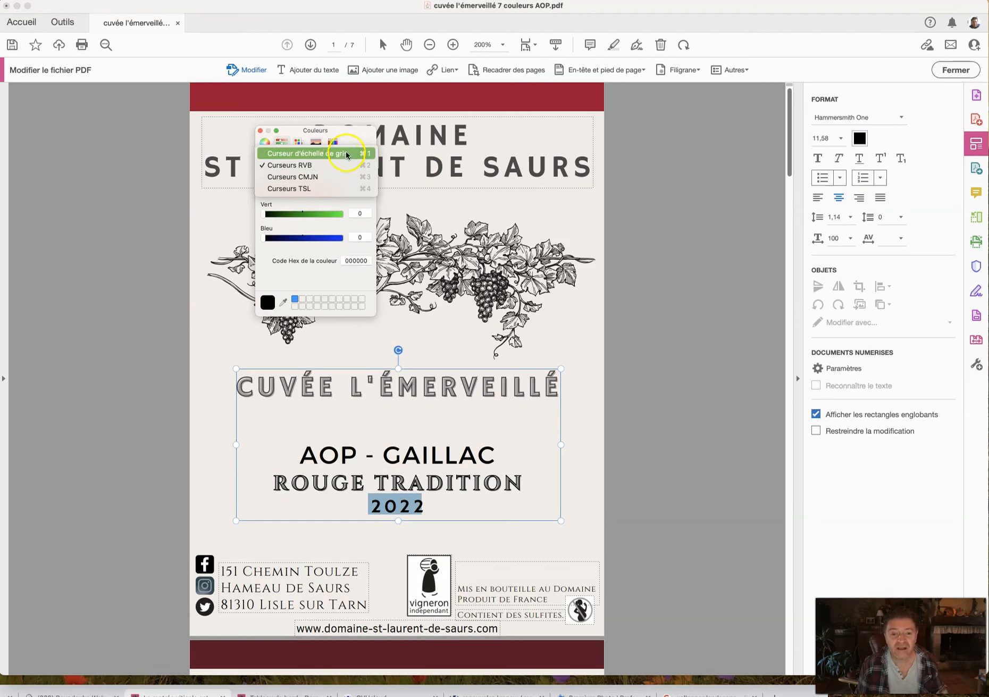
left_click(351, 132)
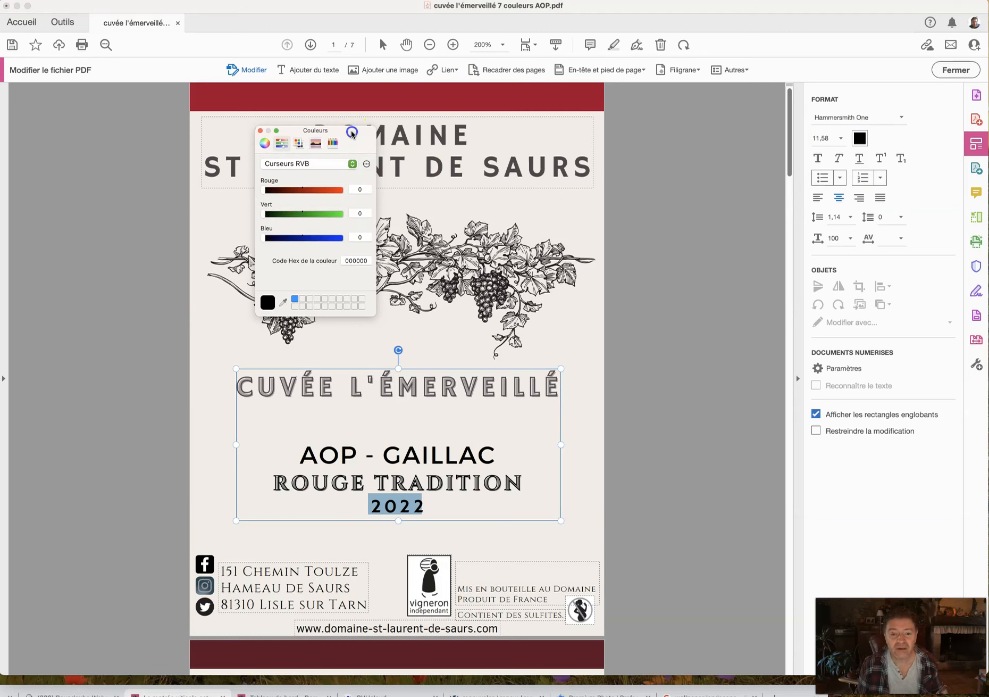
left_click(363, 166)
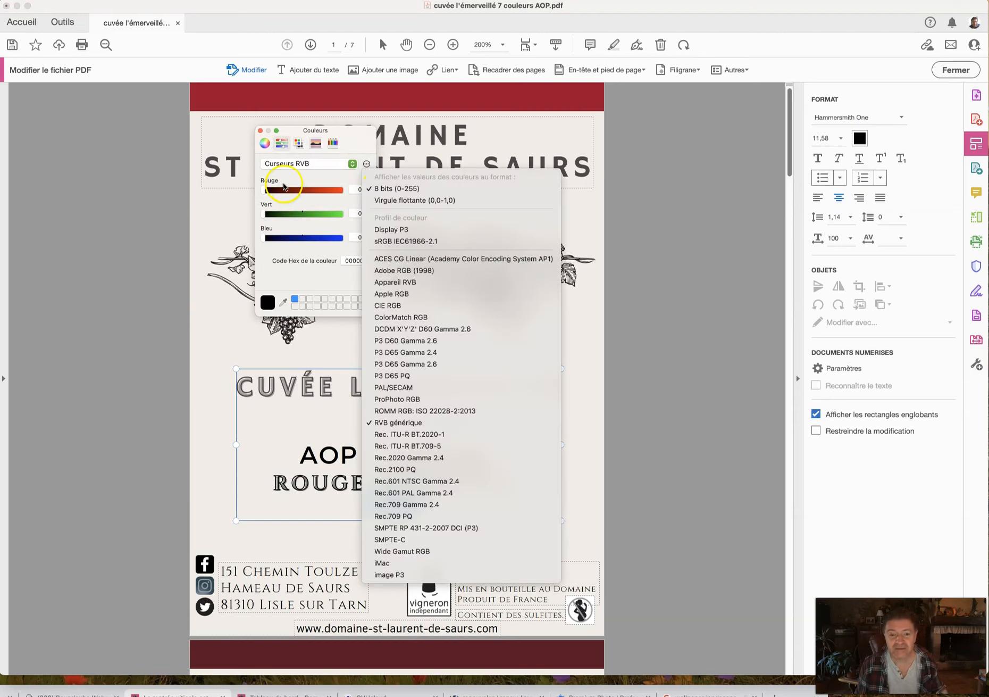
left_click(284, 185)
left_click(283, 163)
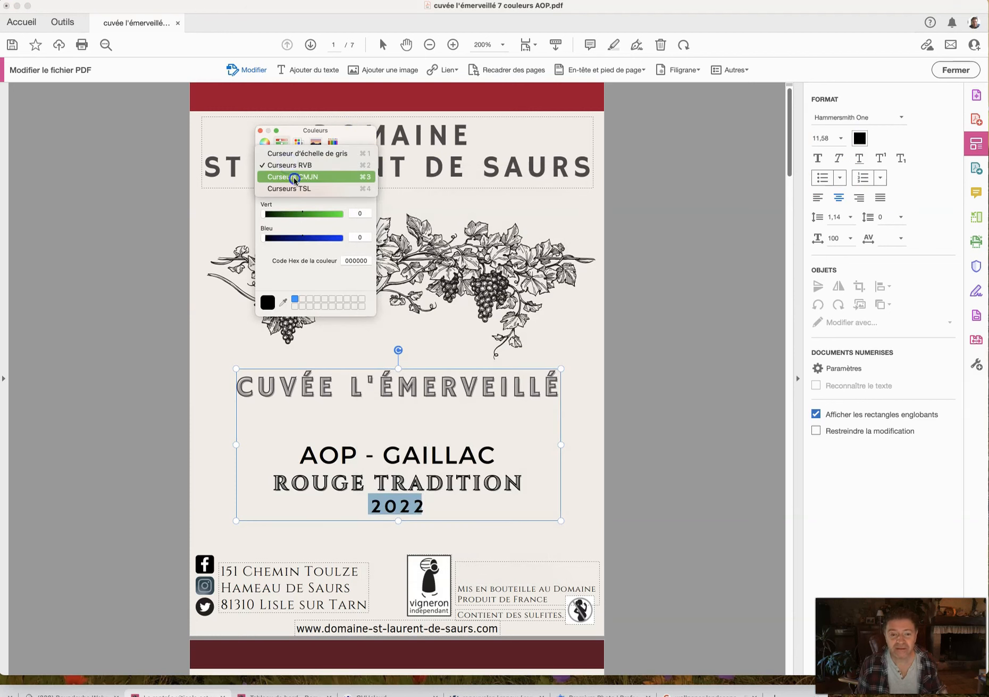
left_click(294, 178)
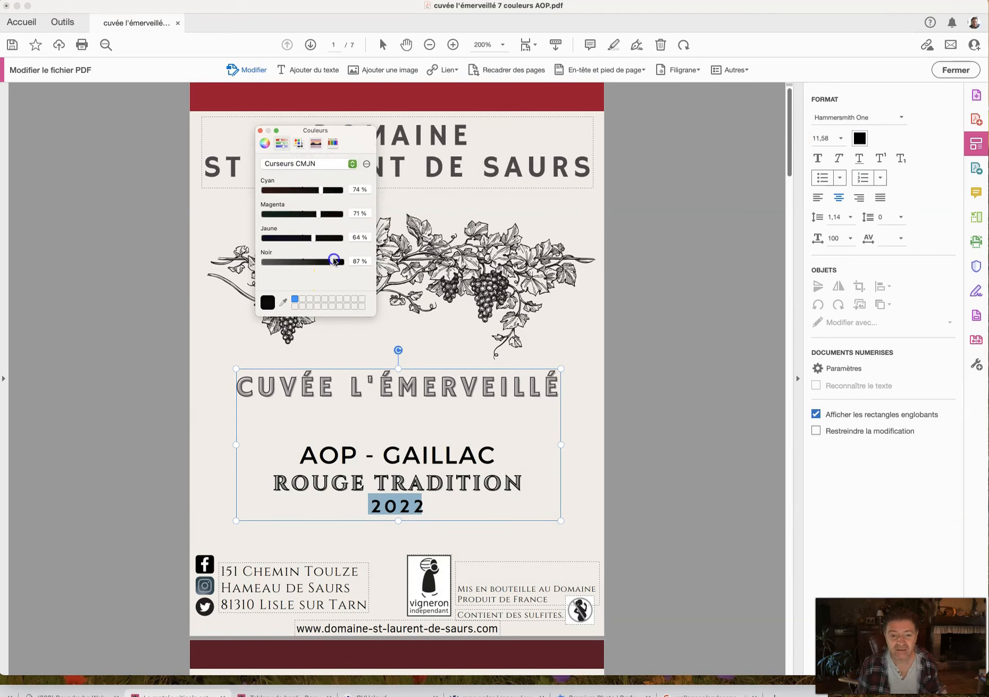
Colour the vintage 2022 white by setting cyan, magenta, yellow and black to 0 %, and close the colour settings.
left_click_drag(334, 260, 242, 261)
left_click_drag(319, 237, 236, 232)
left_click_drag(334, 213, 244, 211)
left_click_drag(322, 190, 257, 191)
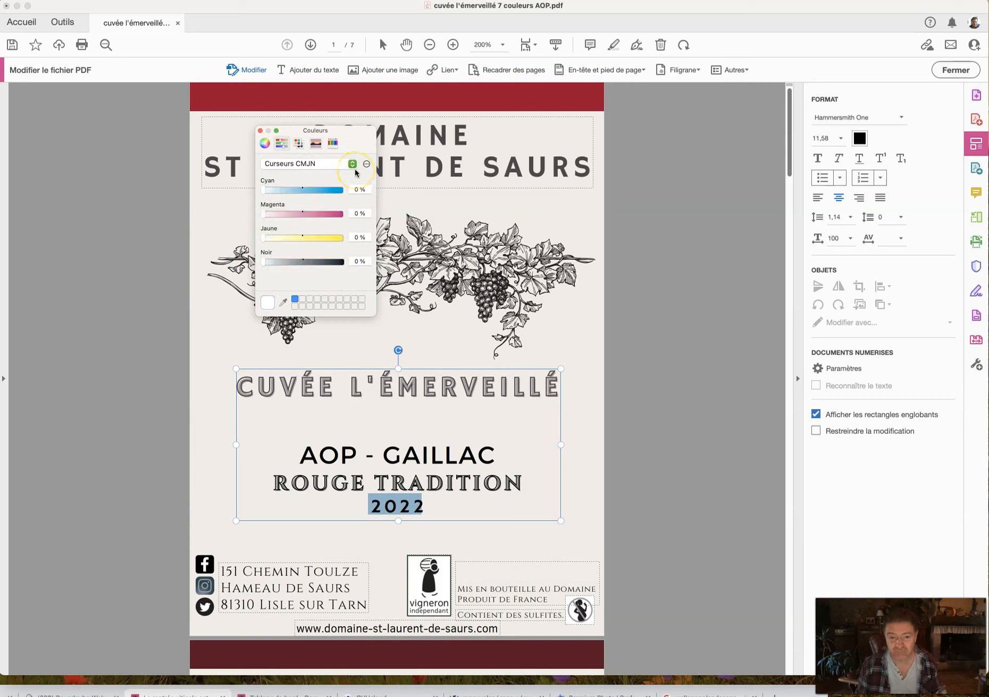
left_click(265, 303)
left_click(259, 130)
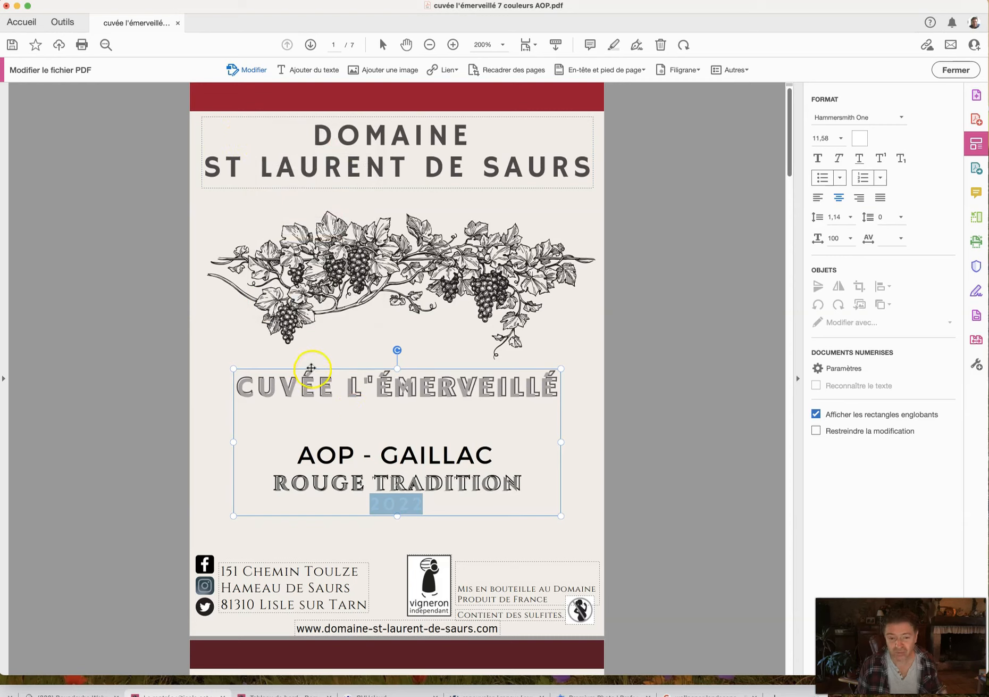
Try shifting the cuvée text block slightly down, undo the move, and delete the vintage 2022 from it.
left_click_drag(312, 367, 314, 385)
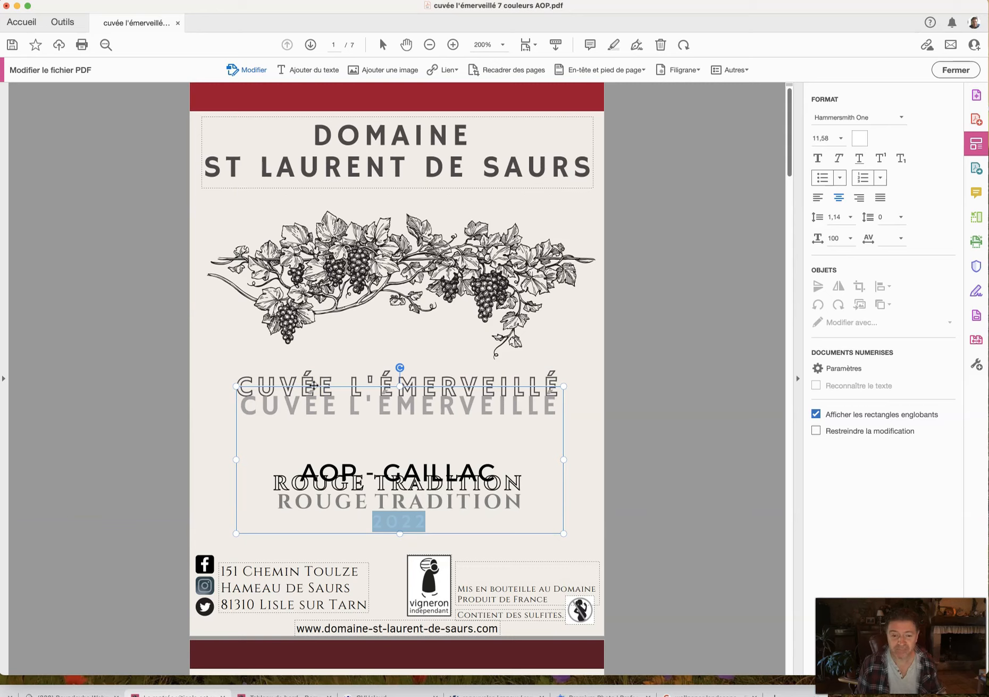
key("super+z")
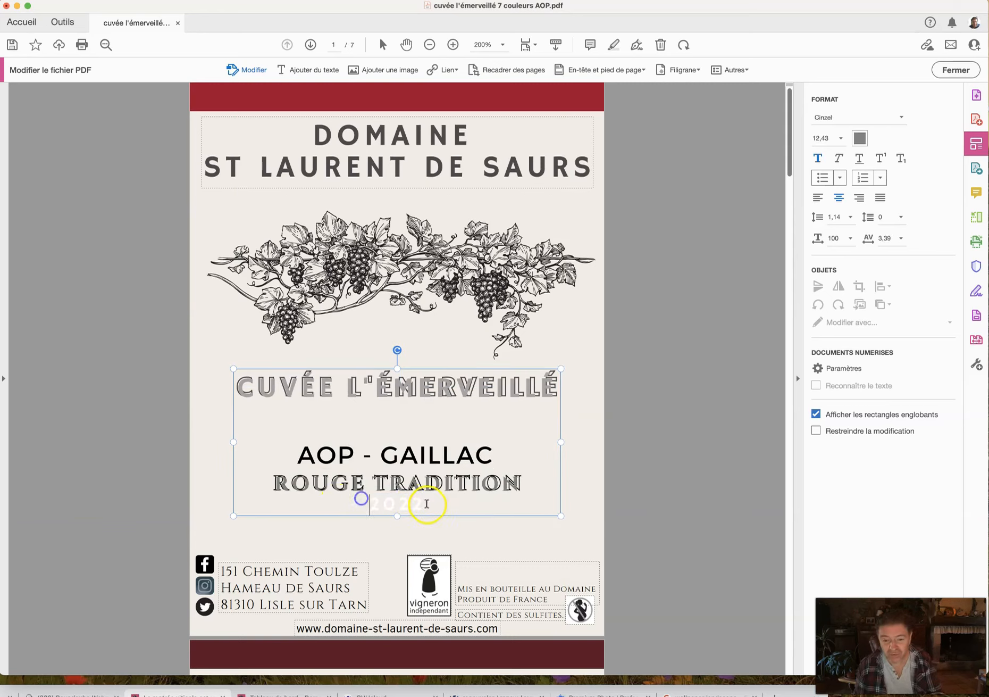
key("BackSpace")
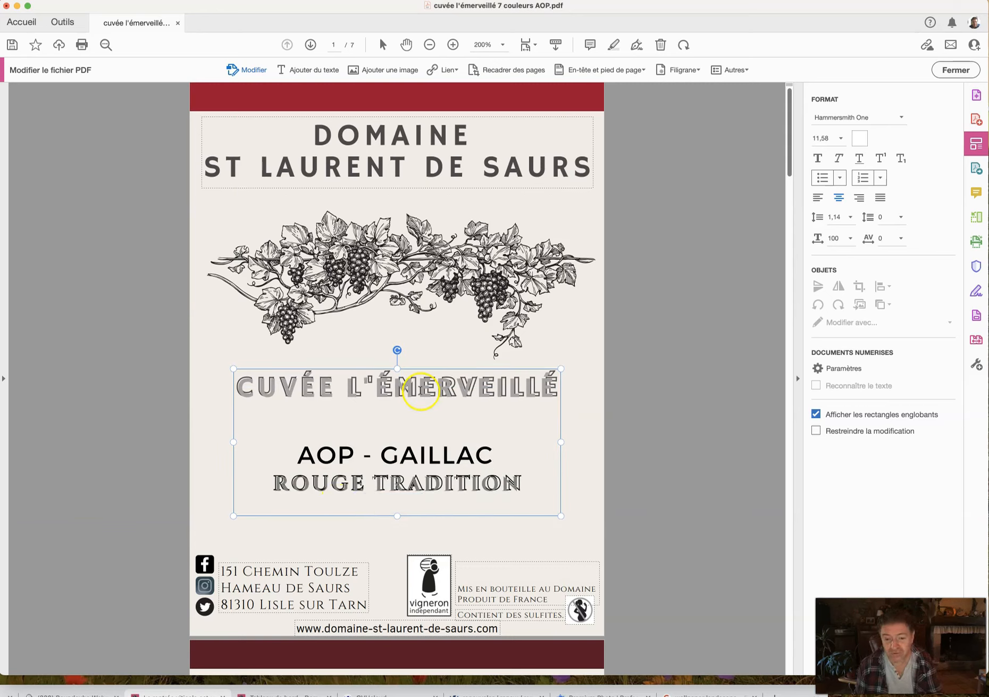
Move the cuvée text block up over the vine drawing, then back down over its outlined lettering.
left_click_drag(428, 370, 425, 243)
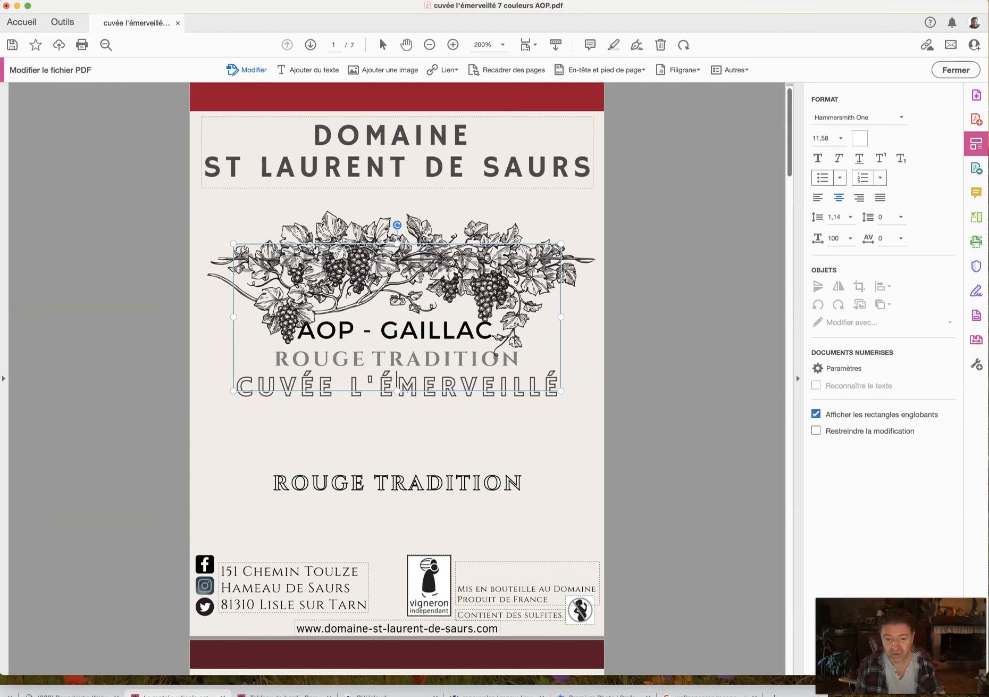
left_click_drag(452, 392, 451, 514)
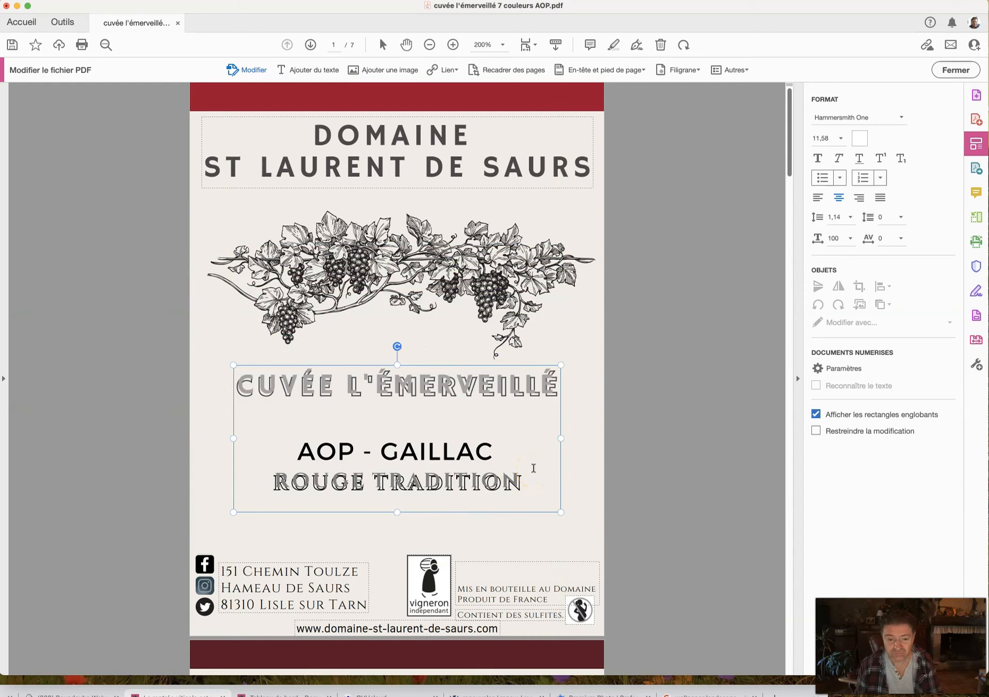
Try nudging the first label's cuvée text block into line with its outlined lettering, moving it up over the vines and back down.
left_click_drag(549, 366, 548, 366)
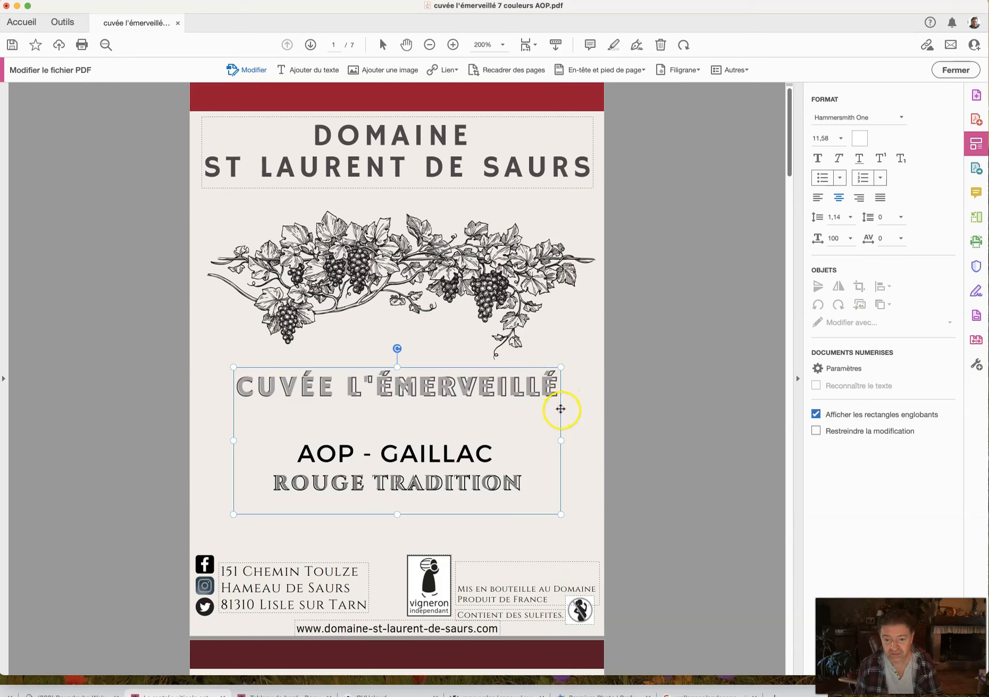
left_click_drag(560, 409, 560, 409)
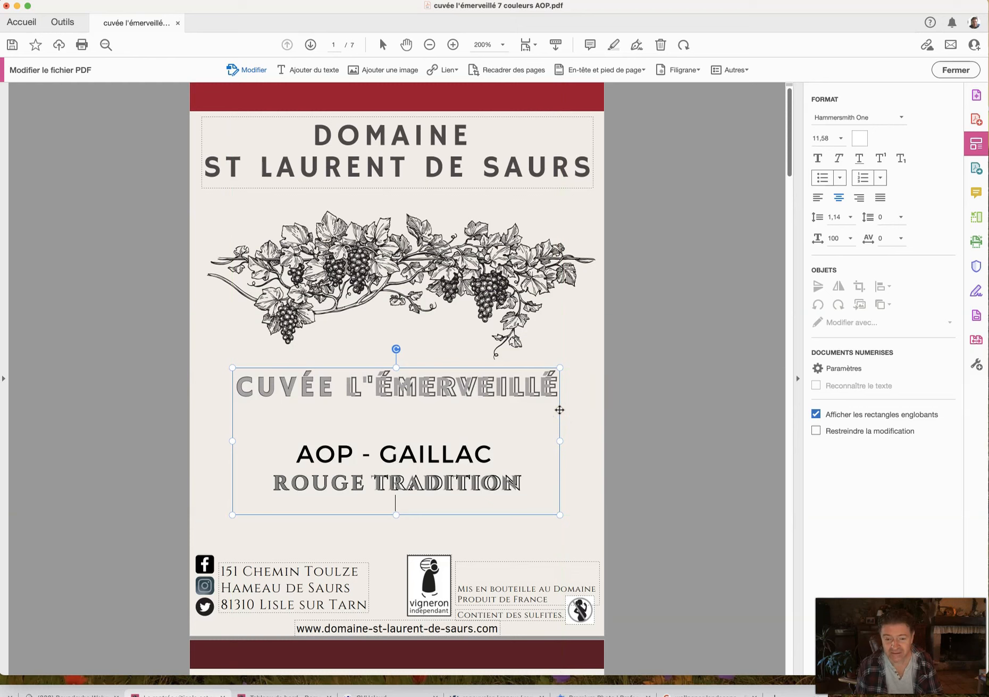
left_click_drag(486, 366, 486, 242)
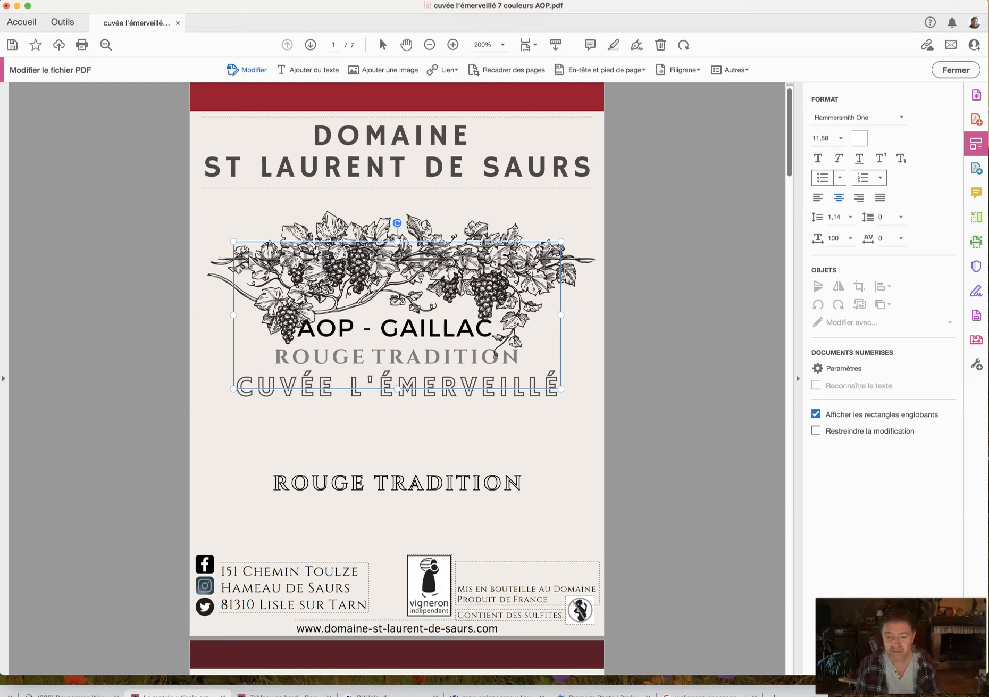
left_click_drag(404, 262, 405, 387)
Undo the cuvée text block changes on the first label back to the original black vintage 2022, and deselect the block.
key("super+z")
key("super+z")
key("super+z")
key("super+z")
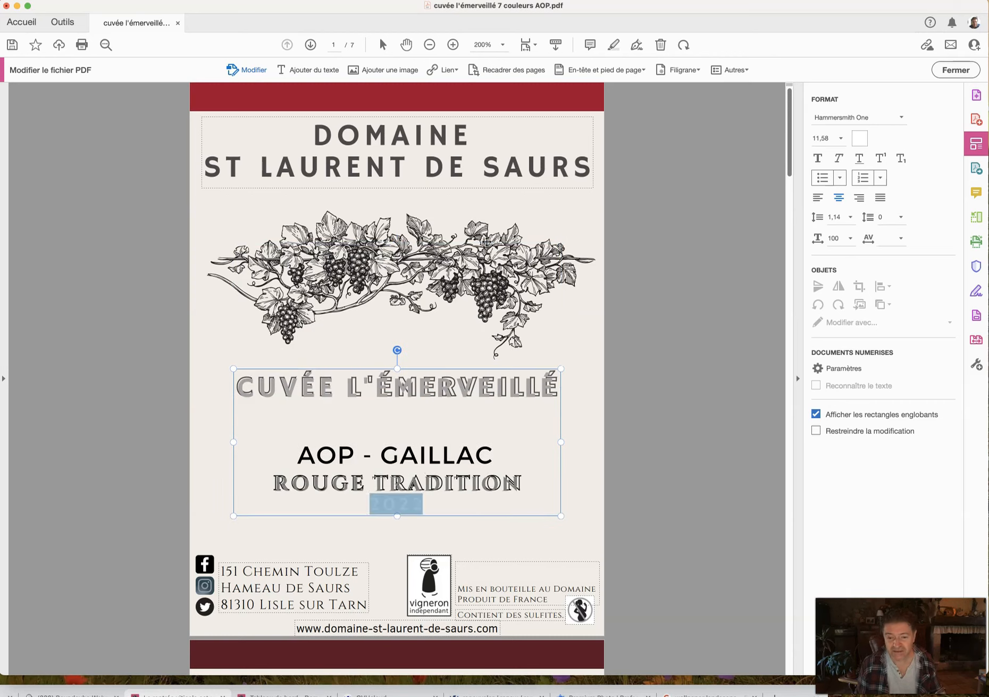
left_click(643, 393)
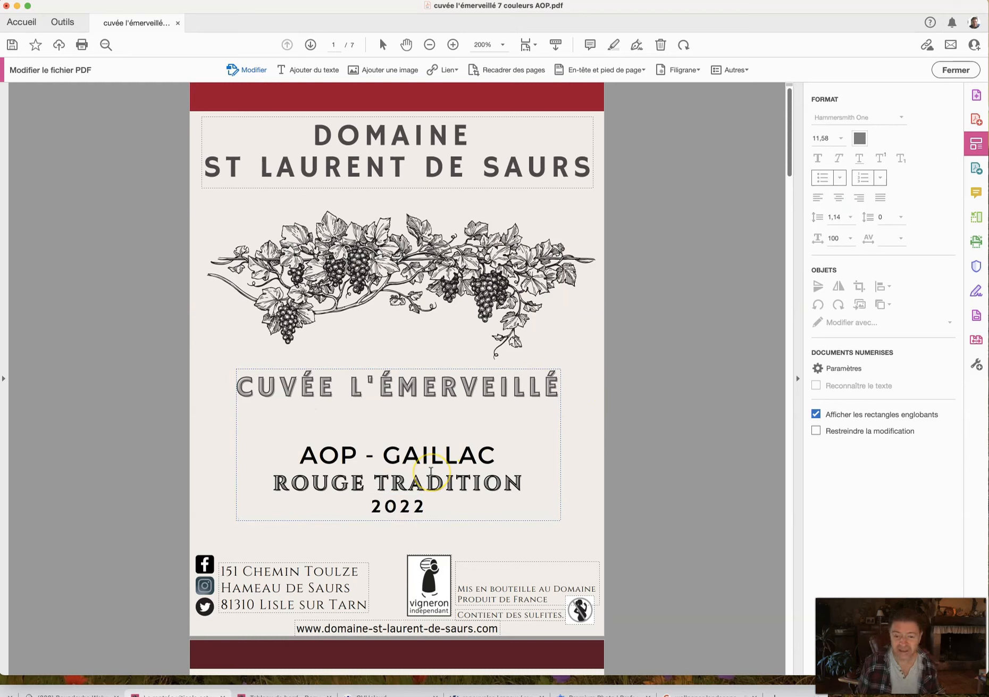
Try deleting the first digit of the vintage 2022 and the line break before it, and undo both deletions.
left_click(423, 507)
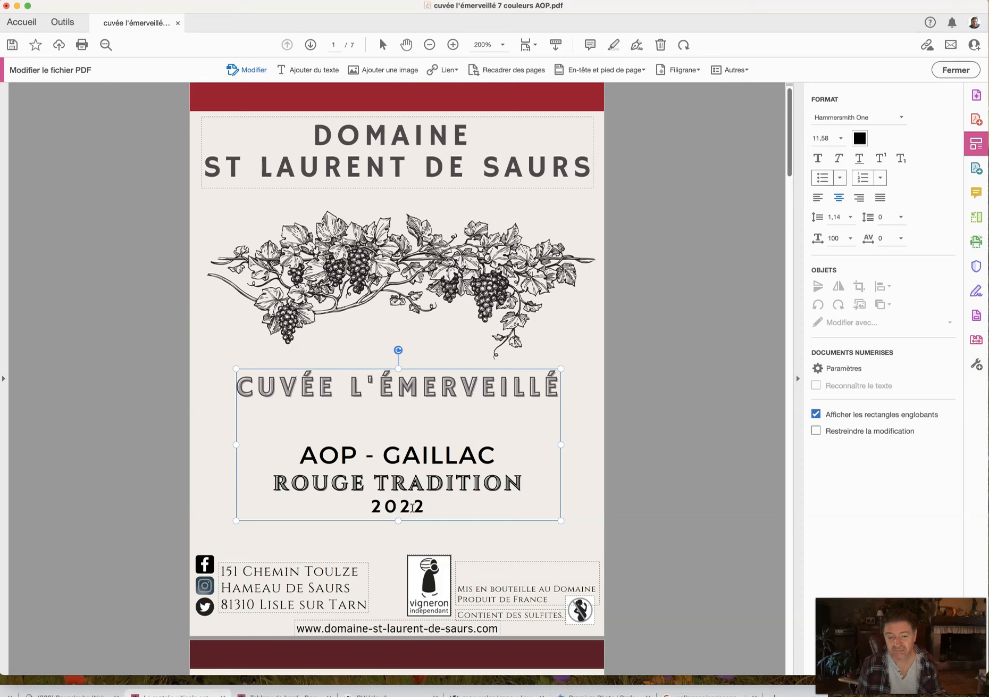
left_click(374, 509)
left_click_drag(372, 507, 381, 508)
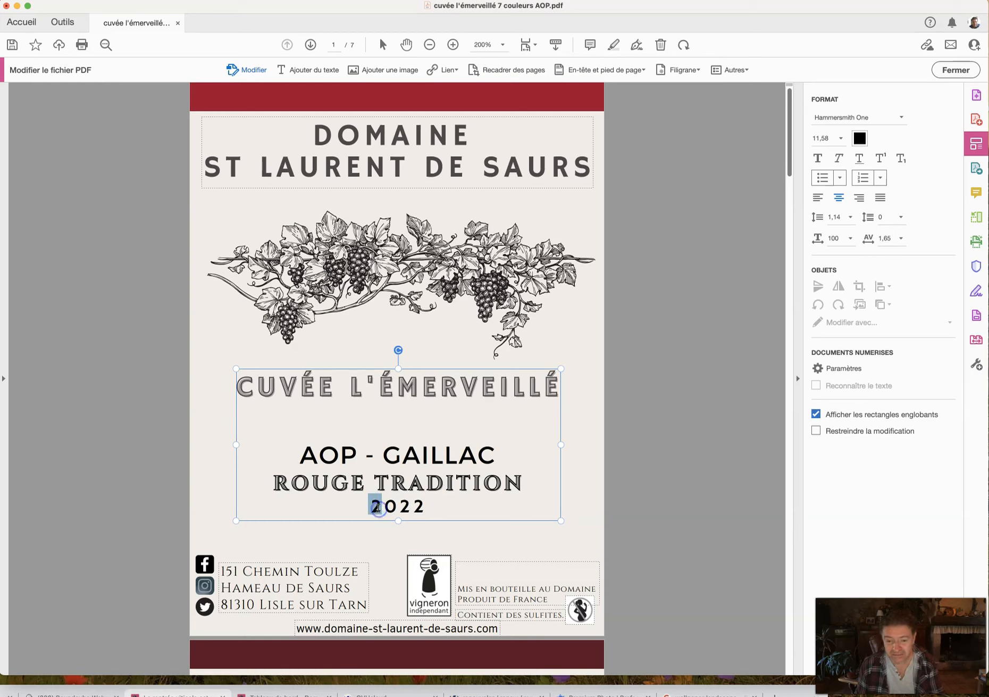
key("BackSpace")
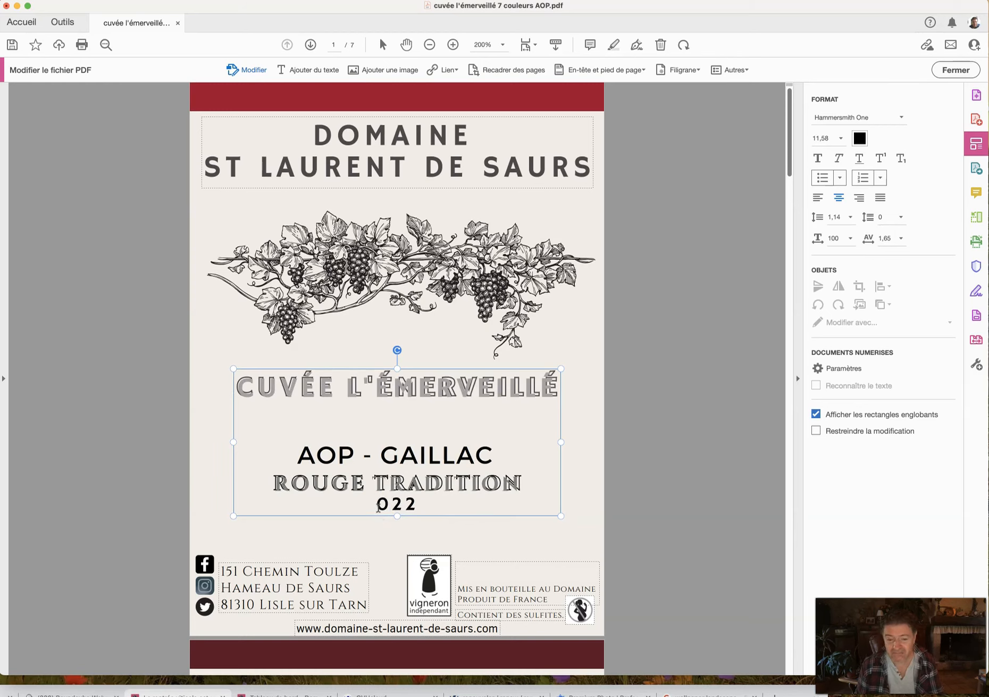
key("BackSpace")
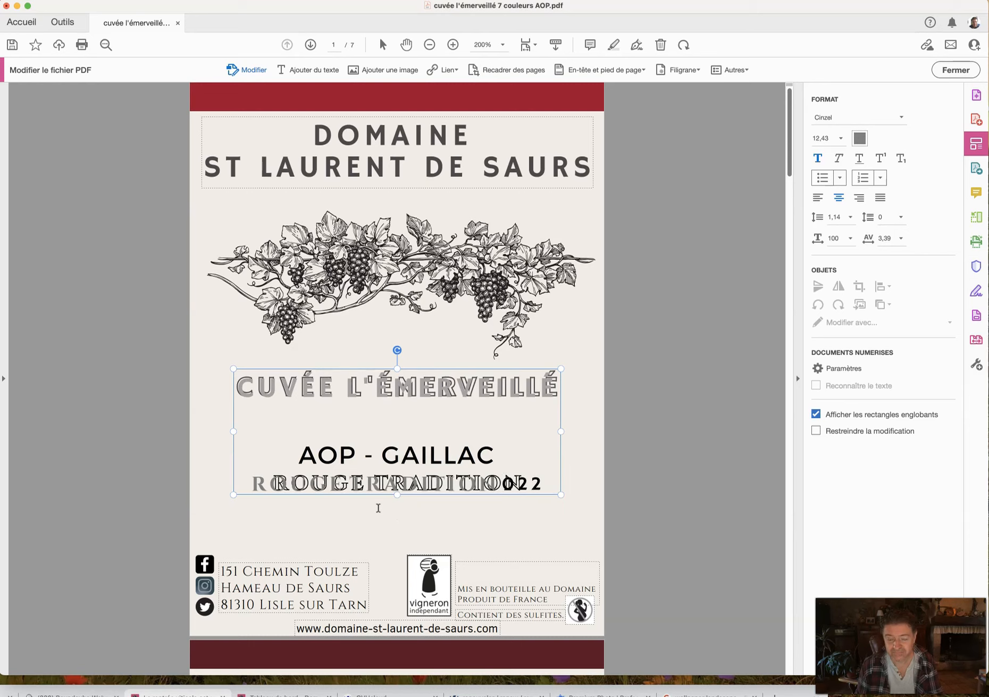
key("super+z")
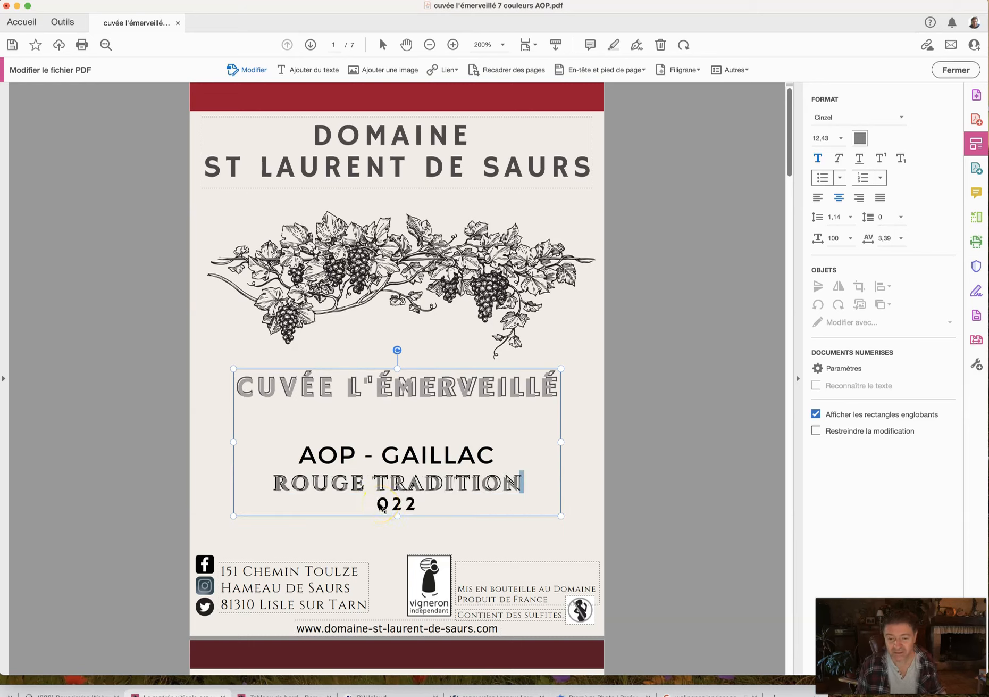
key("super+z")
Delete the vintage 2022 from the end of the first label's cuvée text block.
left_click(443, 498)
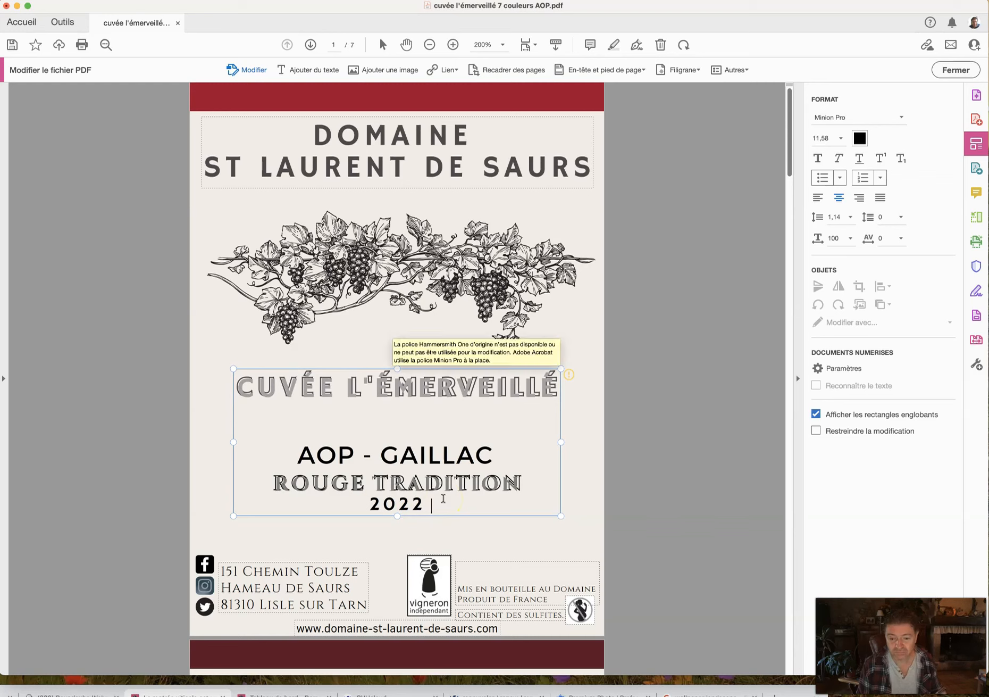
key("BackSpace")
key("BackSpace")
key("BackSpace")
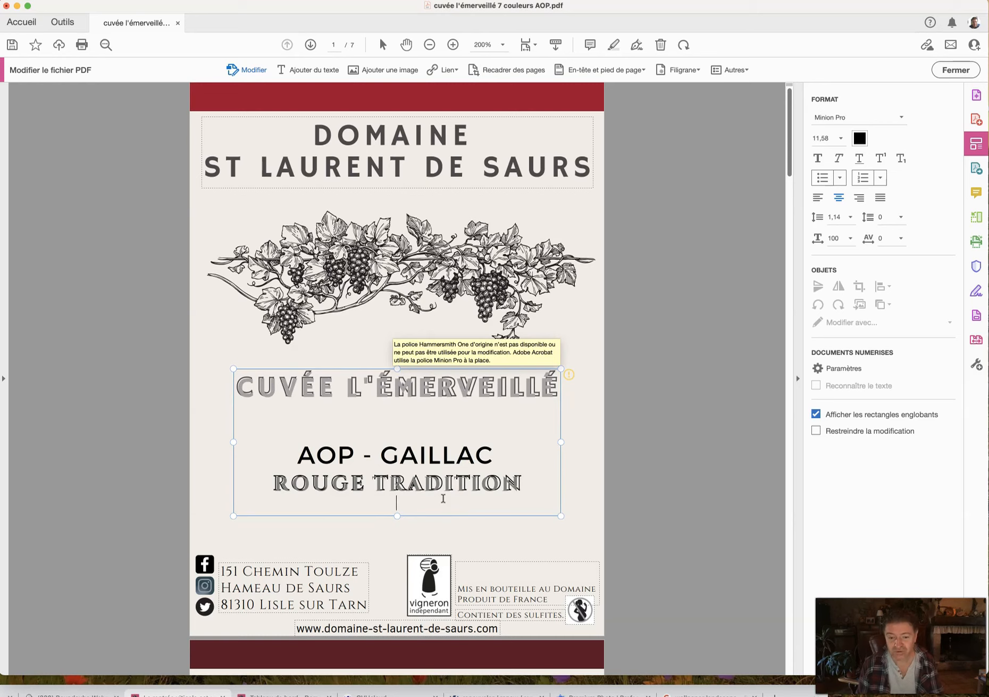
Widen the first label's cuvée text block slightly and select its "Cuvée l'Émerveillé" title text.
left_click(523, 481)
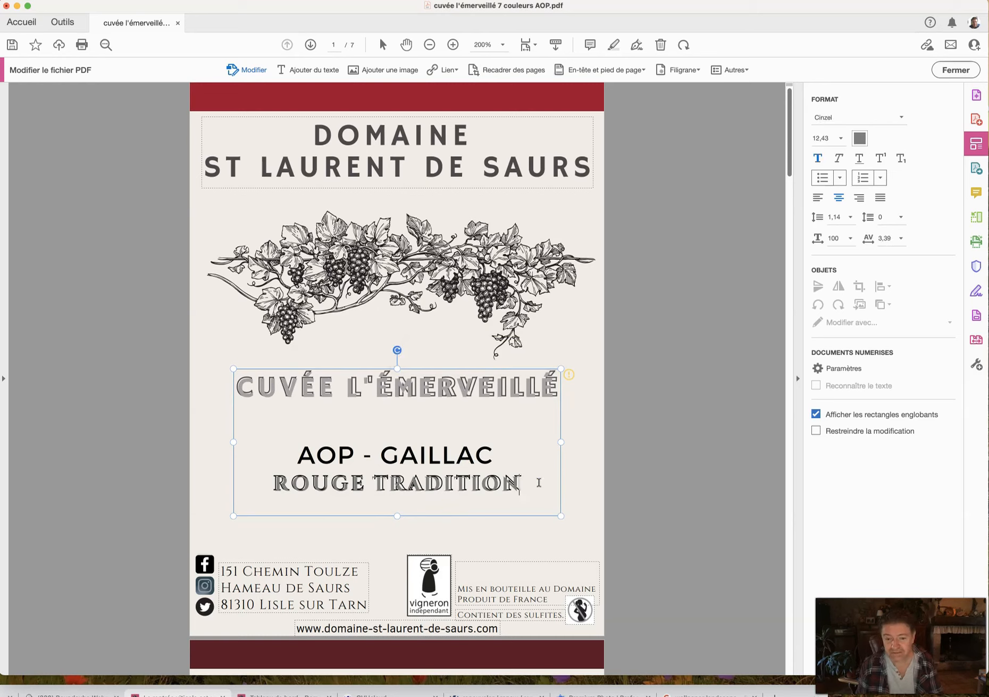
left_click_drag(563, 443, 565, 441)
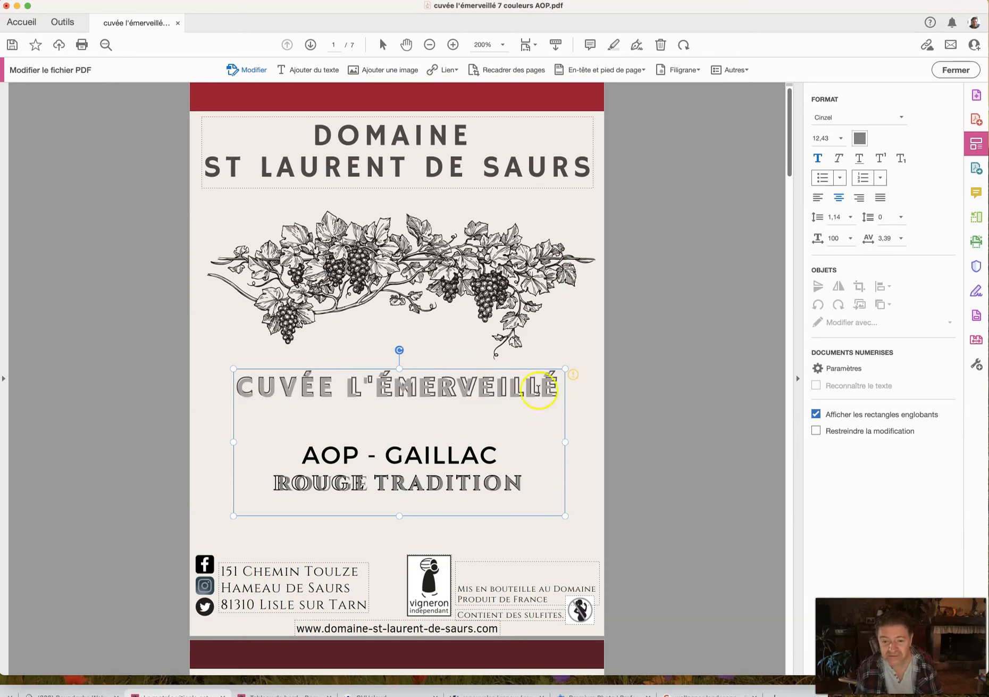
left_click_drag(555, 386, 246, 392)
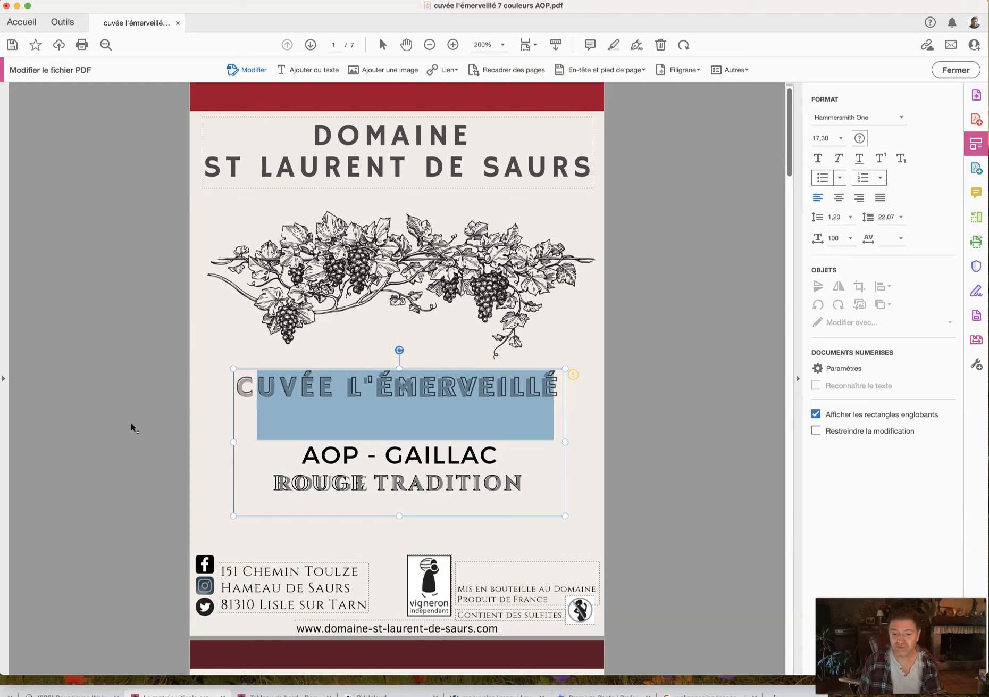
left_click(392, 394)
Examine the cuvée, vintage and alcohol text on the labels of pages 2 and 3, and return to the first label.
scroll(392, 393, "down", 10)
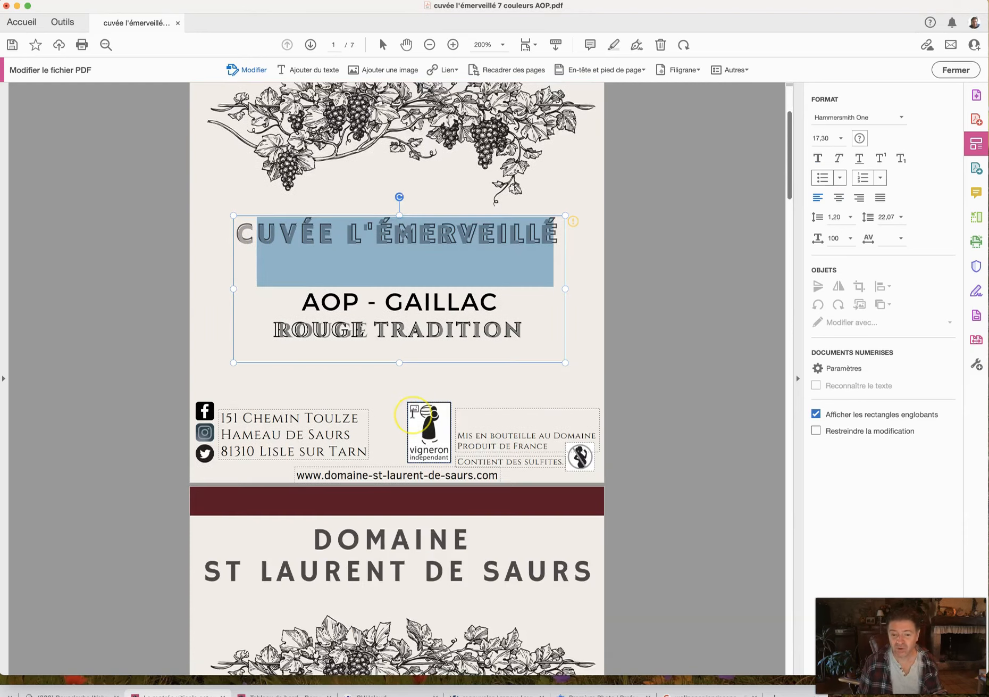
scroll(413, 414, "down", 5)
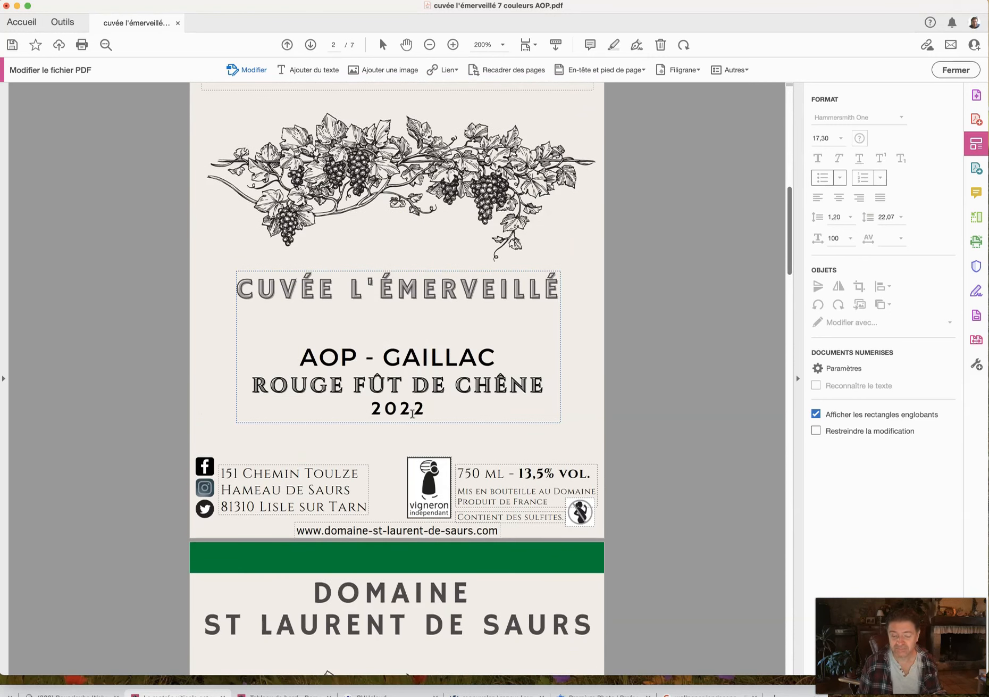
scroll(412, 414, "down", 8)
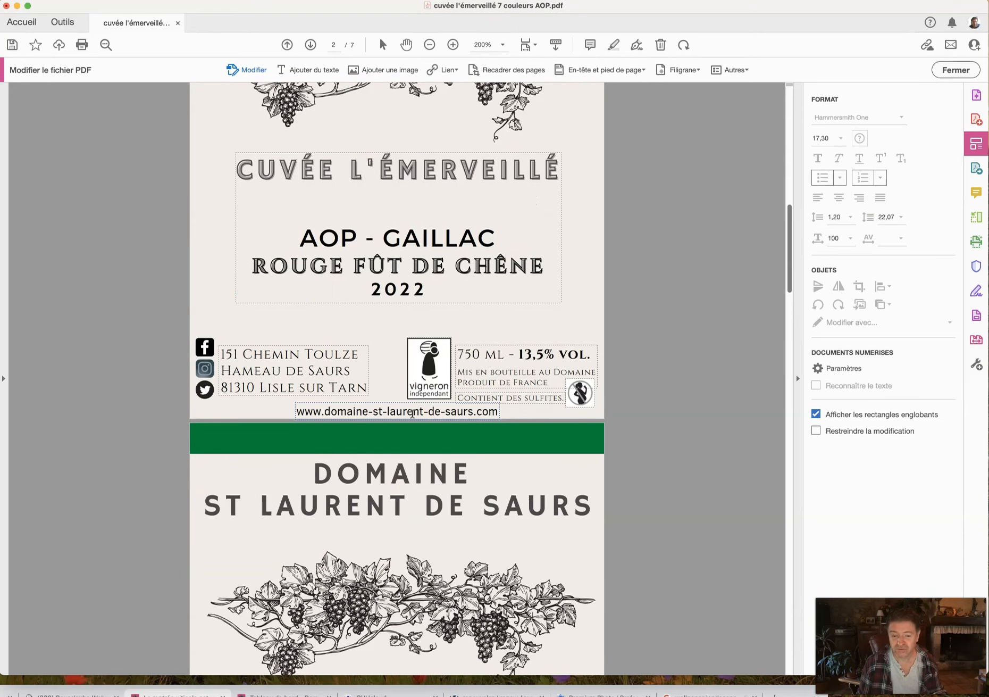
scroll(413, 414, "down", 7)
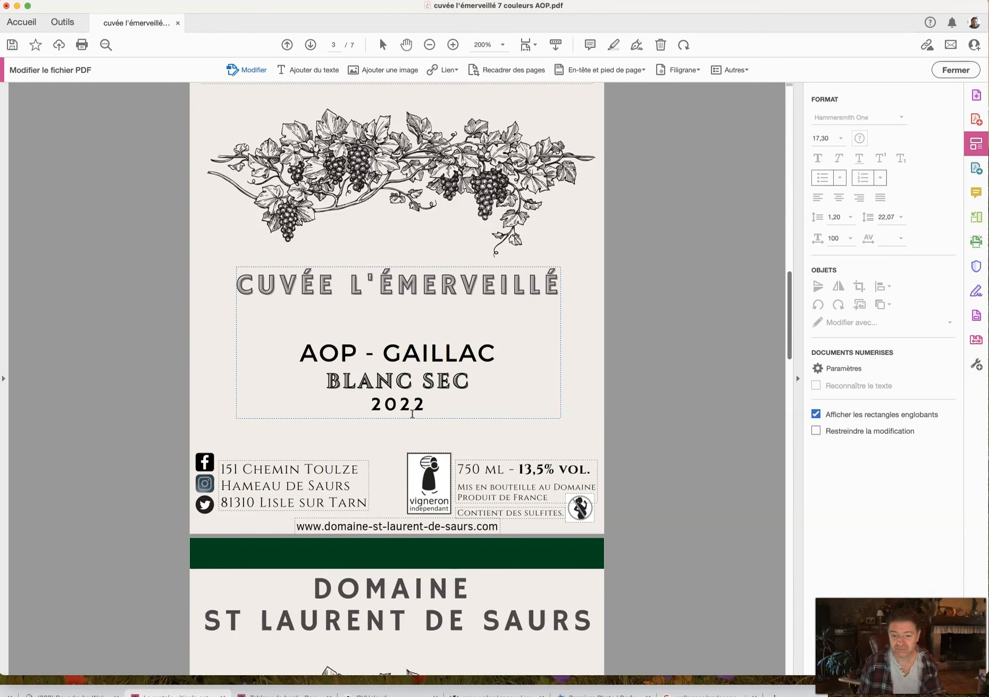
scroll(413, 414, "up", 10)
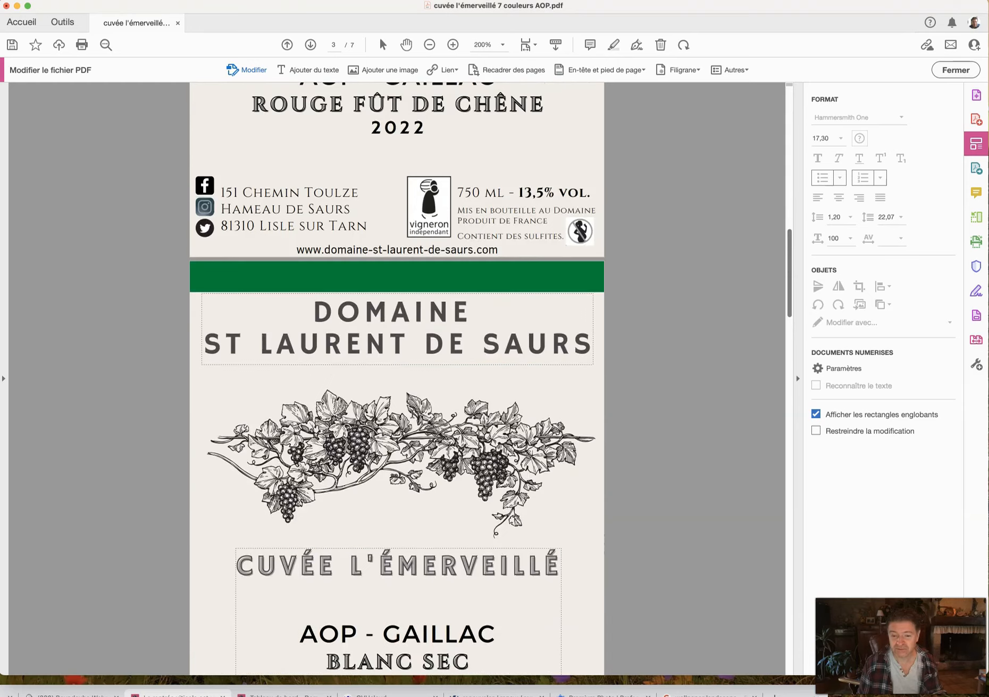
scroll(414, 419, "up", 2)
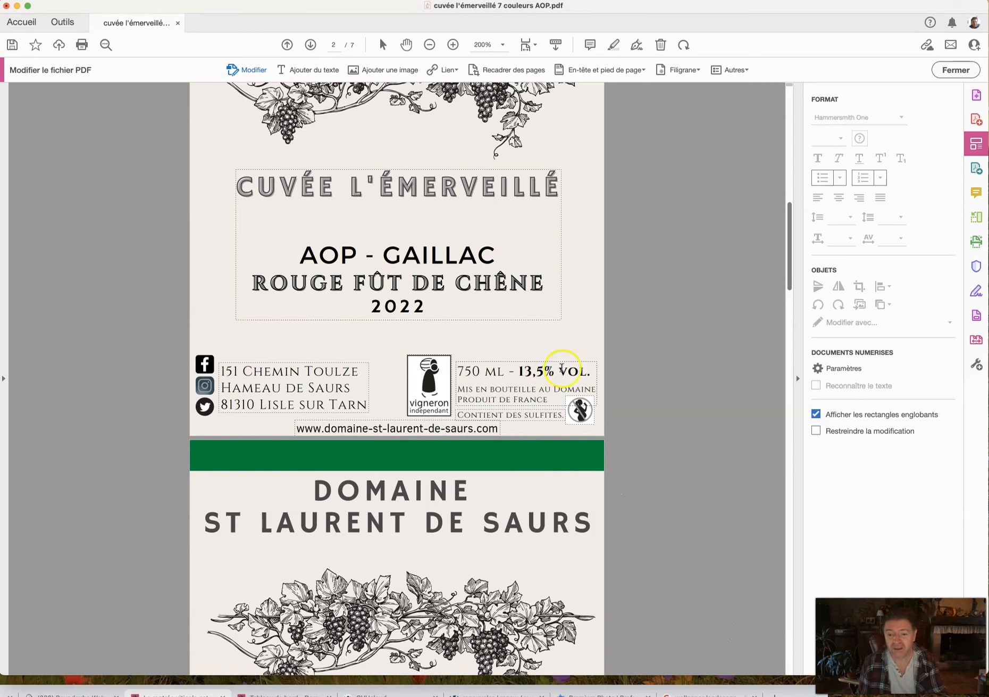
scroll(546, 409, "up", 2)
scroll(546, 409, "up", 18)
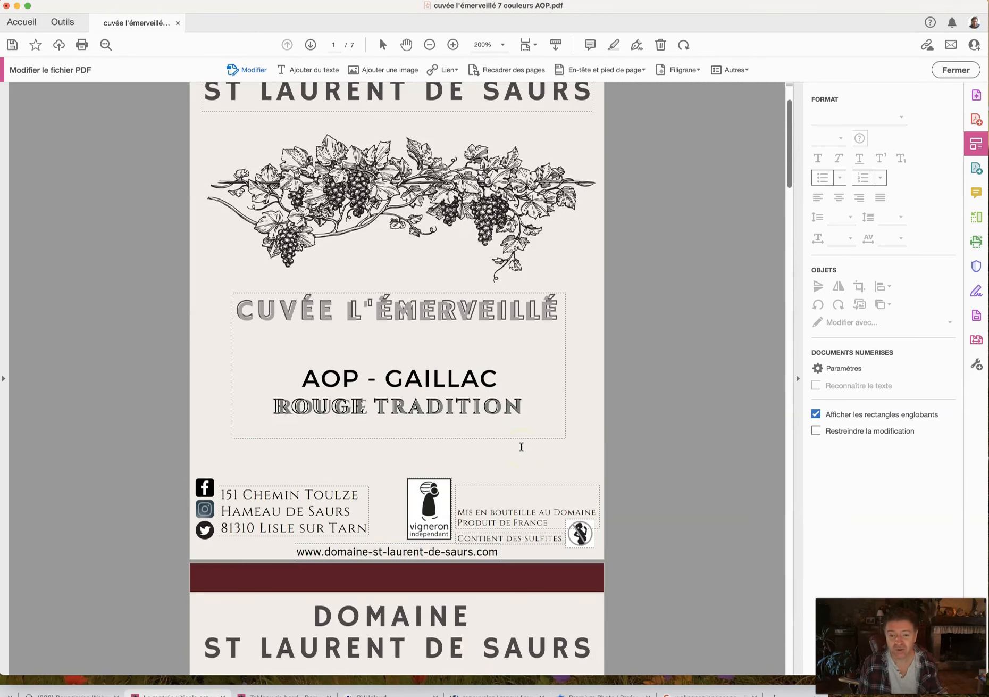
Undo the widening of the first label's cuvée text block and the deletion of its vintage 2022.
key("super+z")
key("super+z")
key("super+z")
key("super+z")
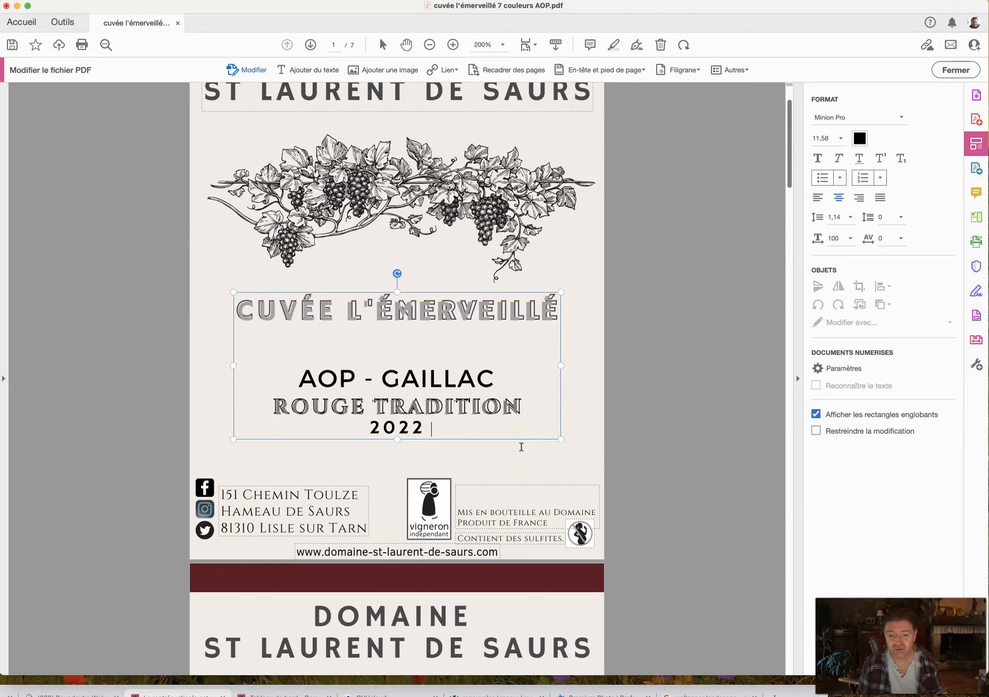
key("super+z")
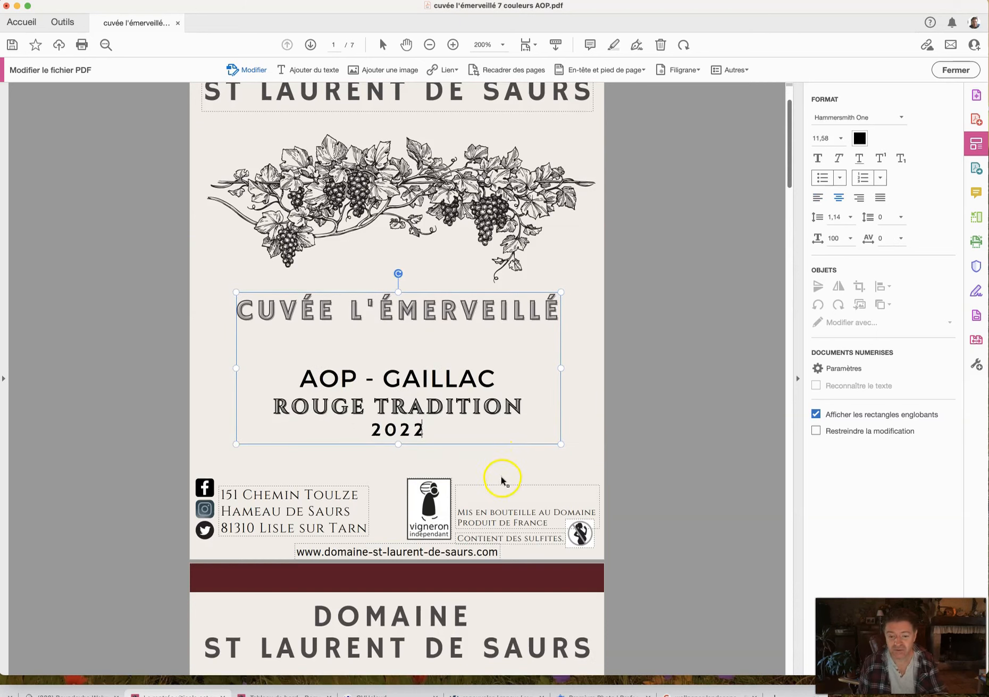
Delete the "750 ml - 13,5% vol." line from the Rouge Fût de Chêne label on page 2.
scroll(503, 477, "down", 10)
scroll(503, 482, "down", 6)
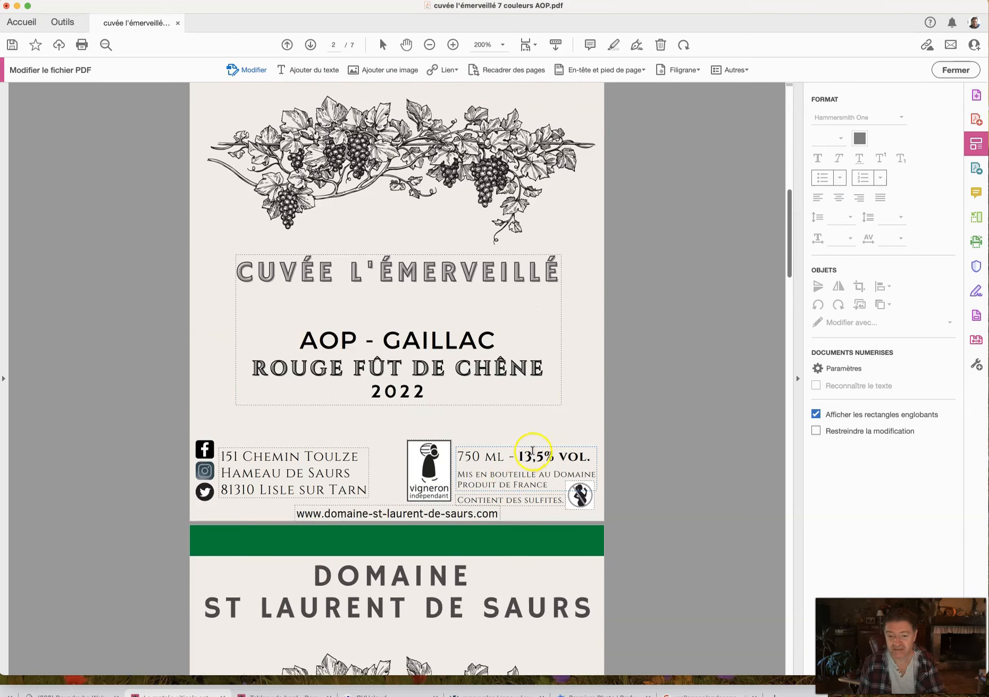
left_click_drag(568, 456, 457, 456)
key("BackSpace")
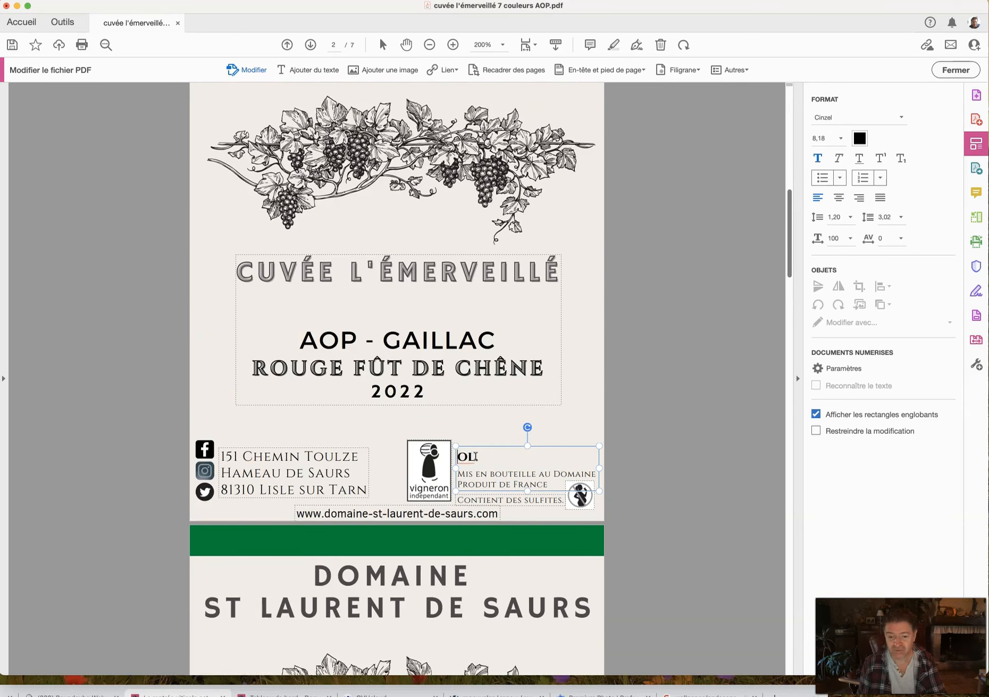
key("Delete")
key("Delete")
key("Delete")
Delete the "750 ml - 13,5% vol." line from the Blanc Sec label on page 3.
scroll(467, 457, "down", 5)
scroll(464, 457, "down", 4)
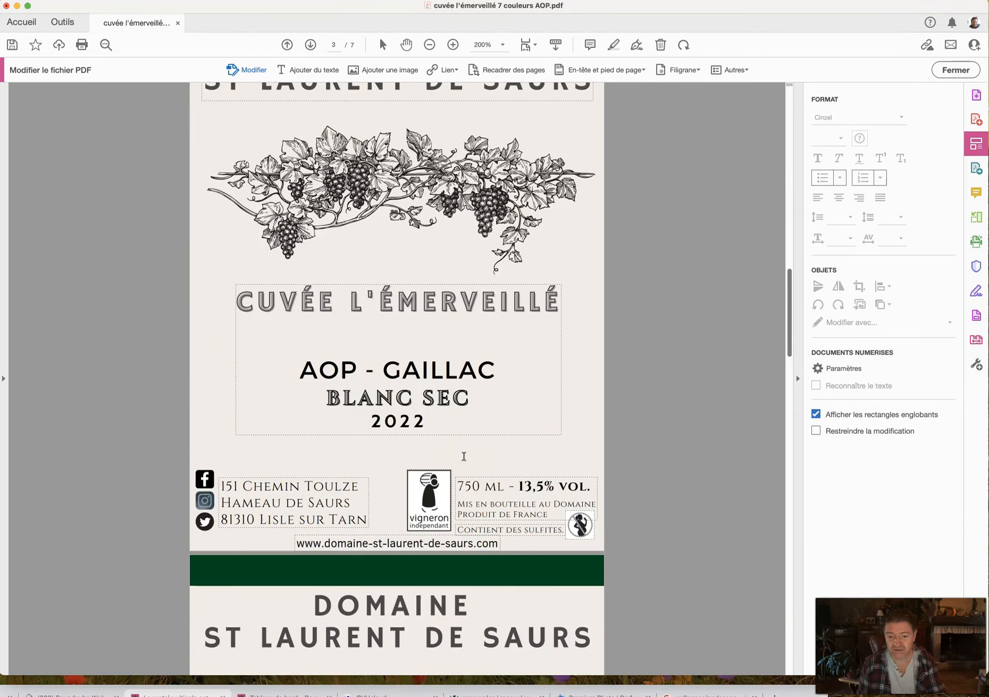
left_click(511, 486)
left_click_drag(502, 486, 455, 486)
key("BackSpace")
left_click_drag(518, 486, 455, 485)
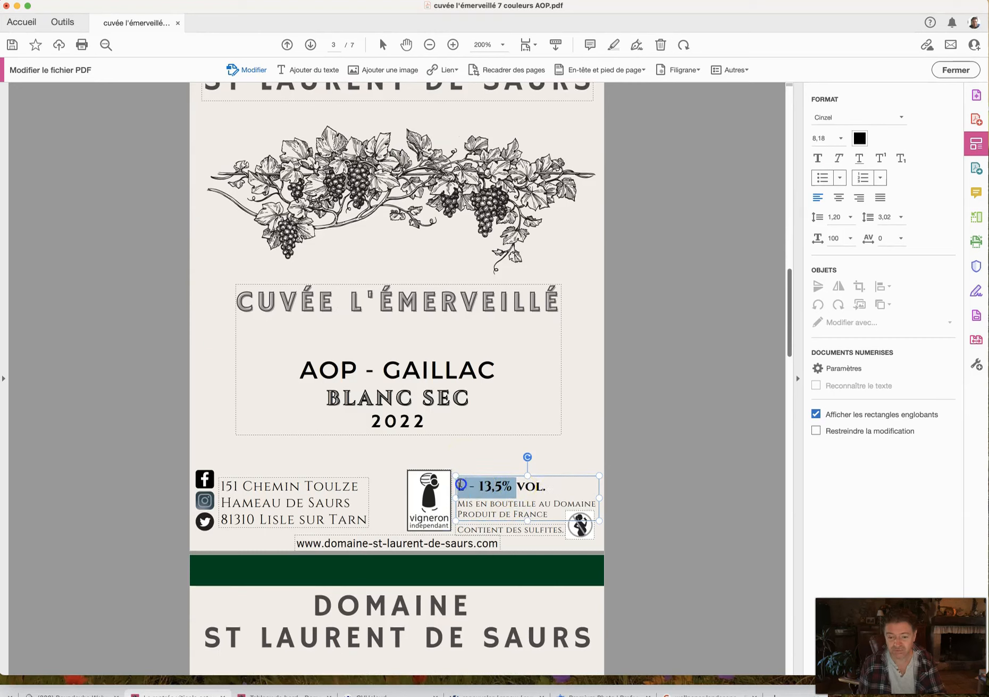
key("BackSpace")
key("BackSpace")
left_click(469, 485)
key("BackSpace")
left_click(470, 485)
Delete the volume and alcohol line from the Blanc Sec Fût de Chêne label on page 4.
scroll(471, 488, "down", 10)
left_click_drag(533, 549, 451, 552)
key("BackSpace")
key("BackSpace")
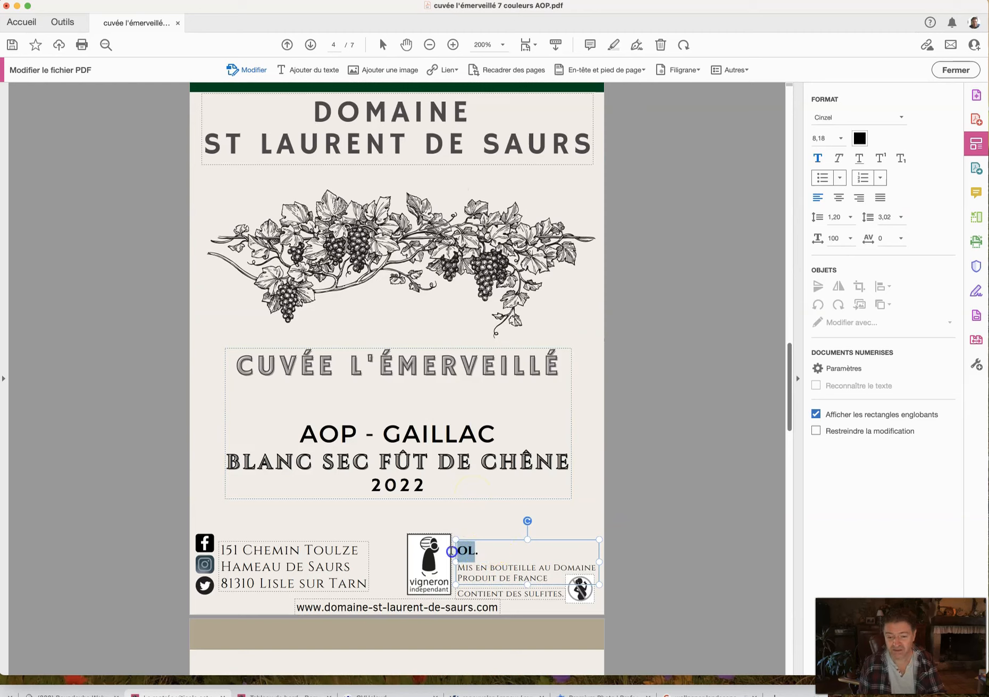
key("BackSpace")
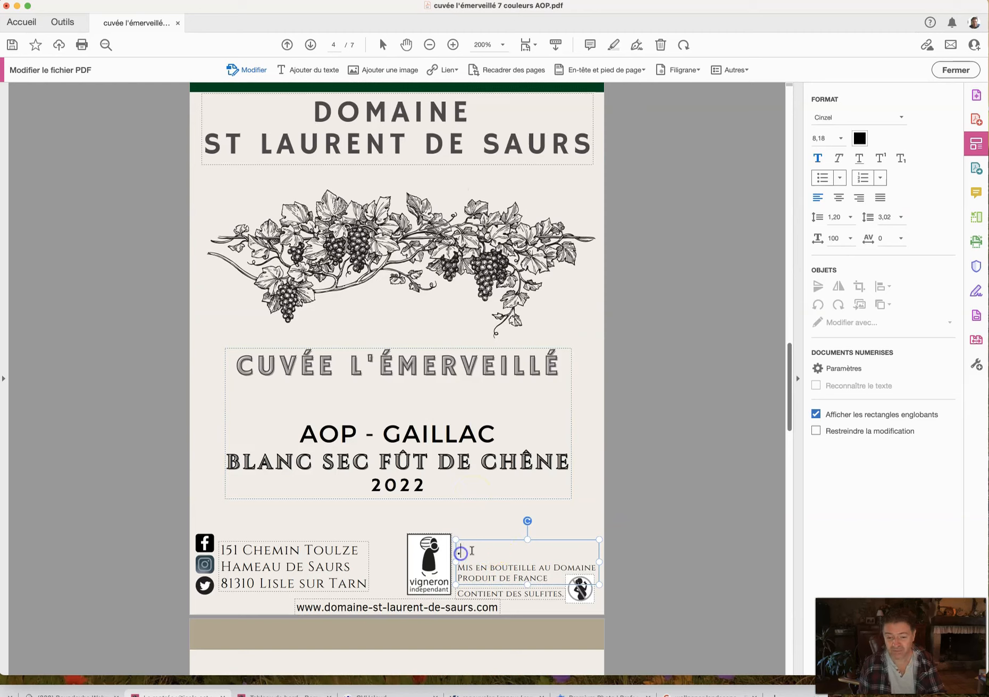
Delete the "750 ml - 13,5% vol." line from the Blanc Perlé label on page 5.
scroll(489, 543, "down", 1)
scroll(489, 537, "down", 10)
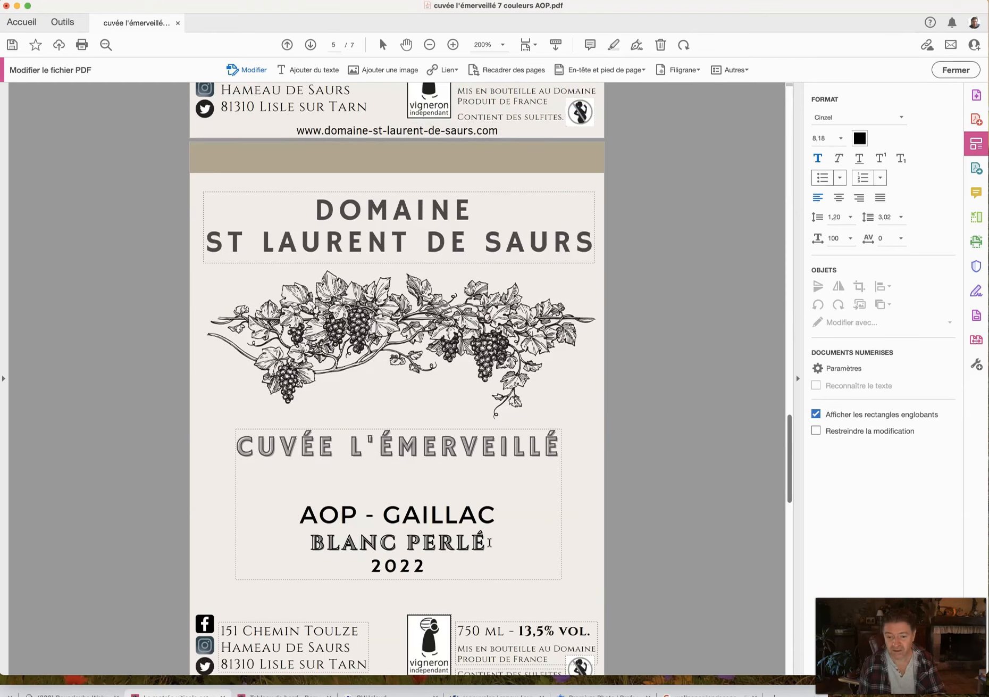
left_click(482, 482)
left_click_drag(482, 482, 457, 480)
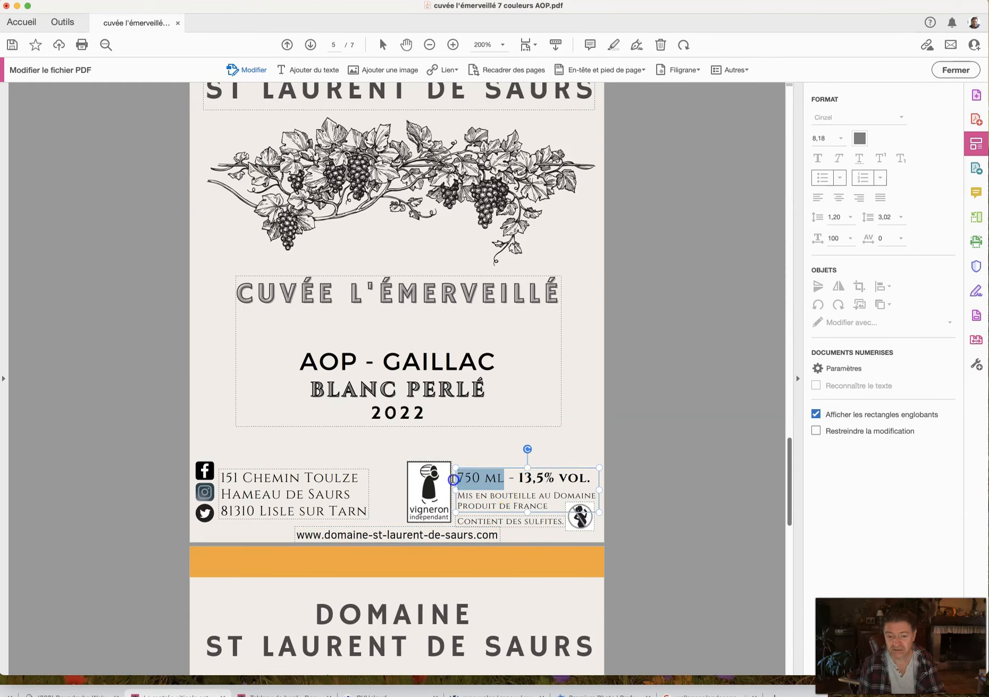
key("BackSpace")
key("BackSpace")
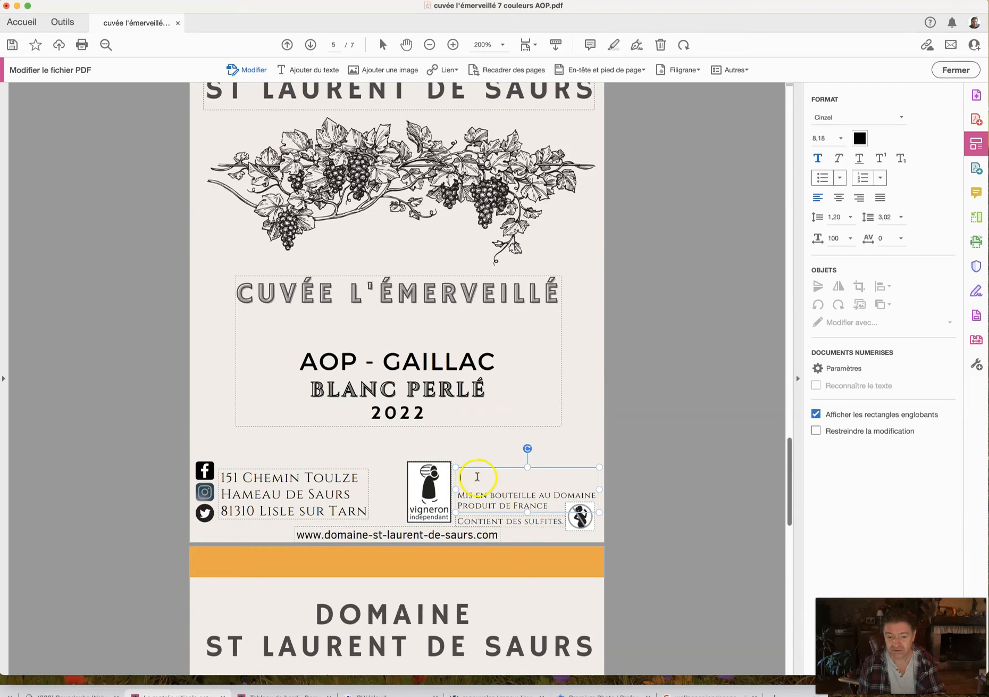
Delete the volume and alcohol line from the Blanc Doux label on page 6.
scroll(477, 476, "down", 10)
left_click_drag(488, 465, 461, 466)
key("BackSpace")
key("BackSpace")
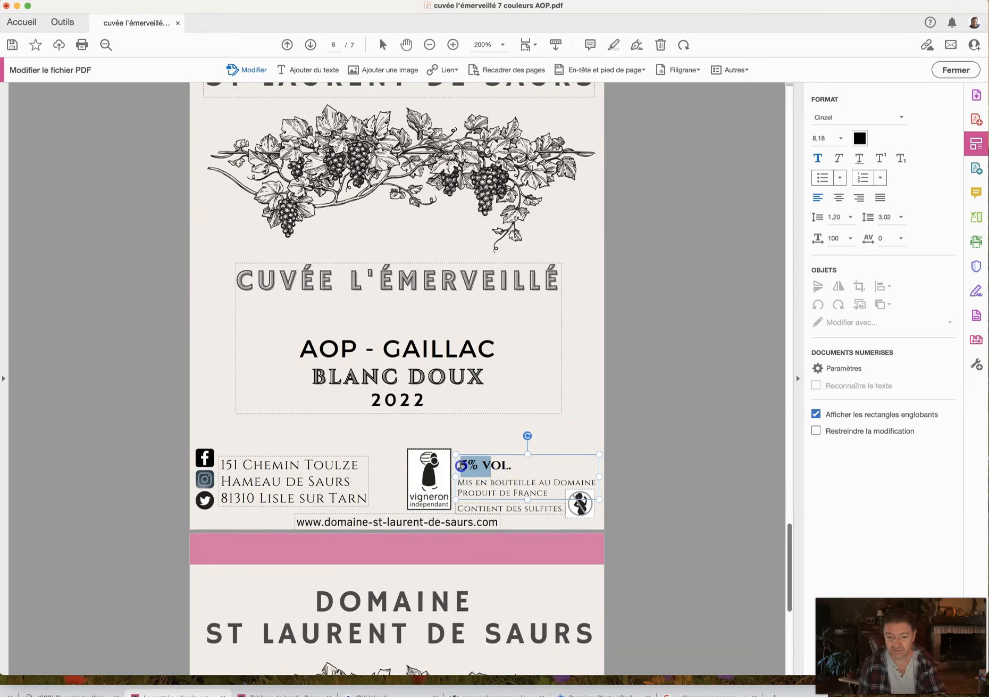
key("BackSpace")
left_click(475, 468)
key("BackSpace")
key("BackSpace")
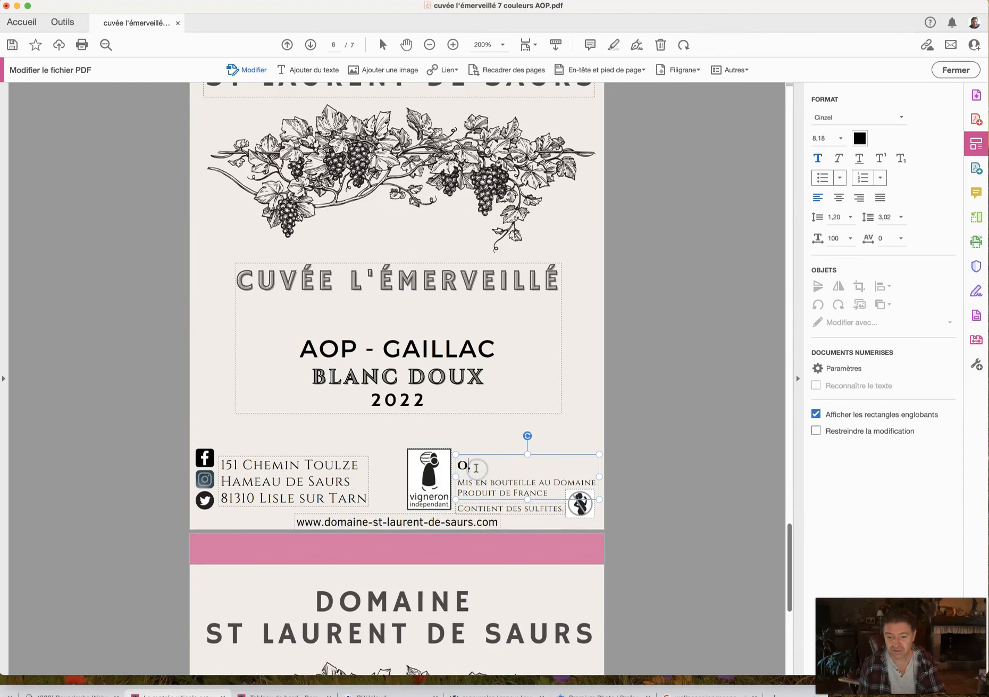
Delete the volume and alcohol line from the Rosé label on page 7.
scroll(467, 466, "down", 8)
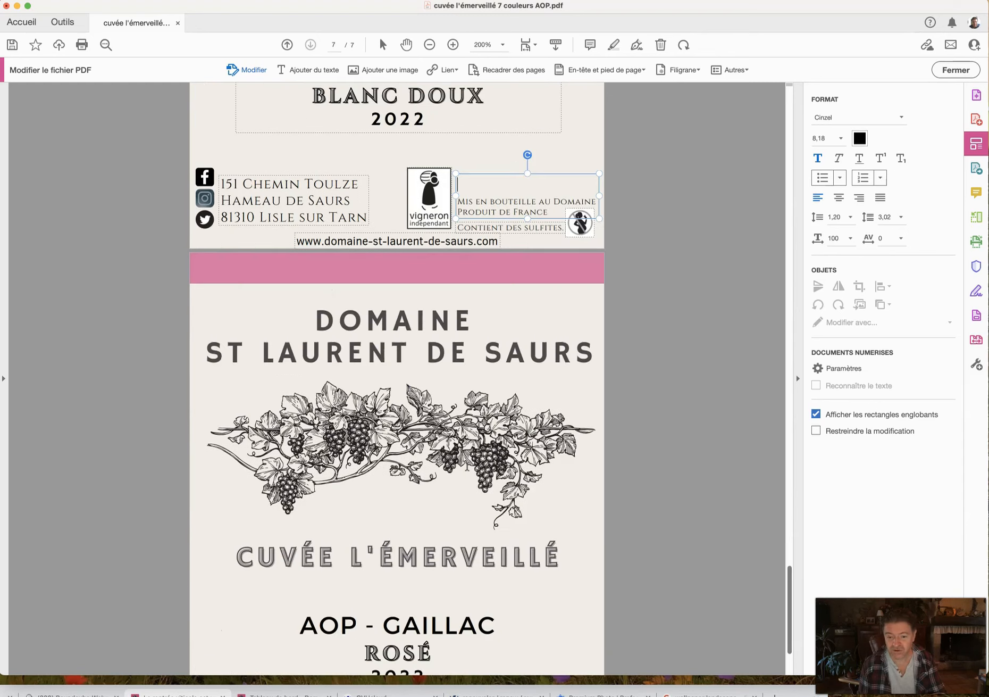
left_click_drag(503, 611, 463, 610)
key("BackSpace")
key("BackSpace")
key("BackSpace")
key("BackSpace")
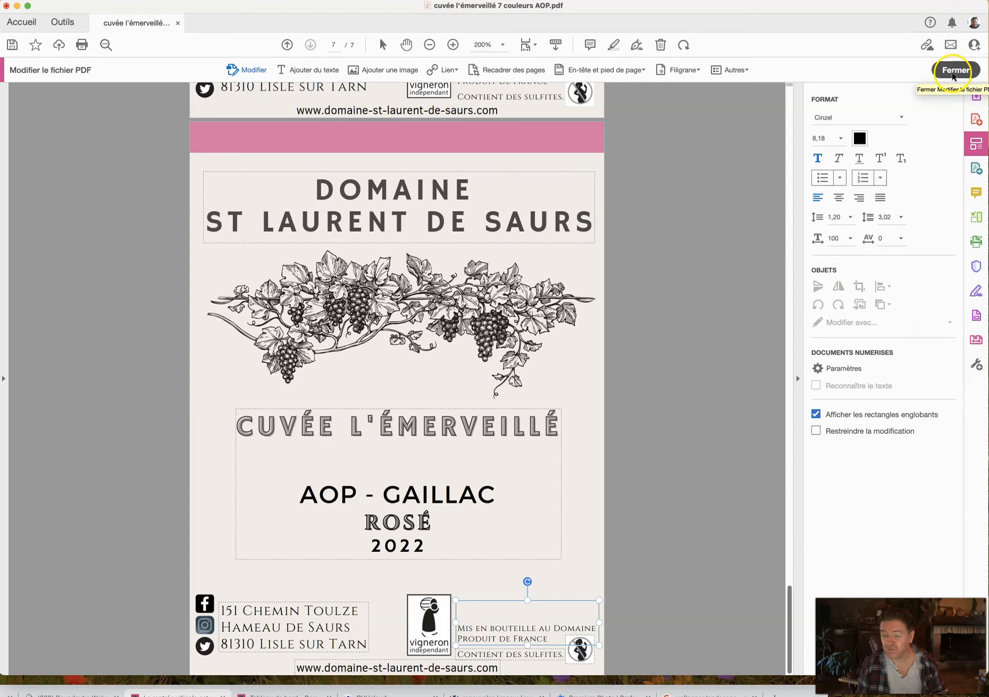
left_click(954, 74)
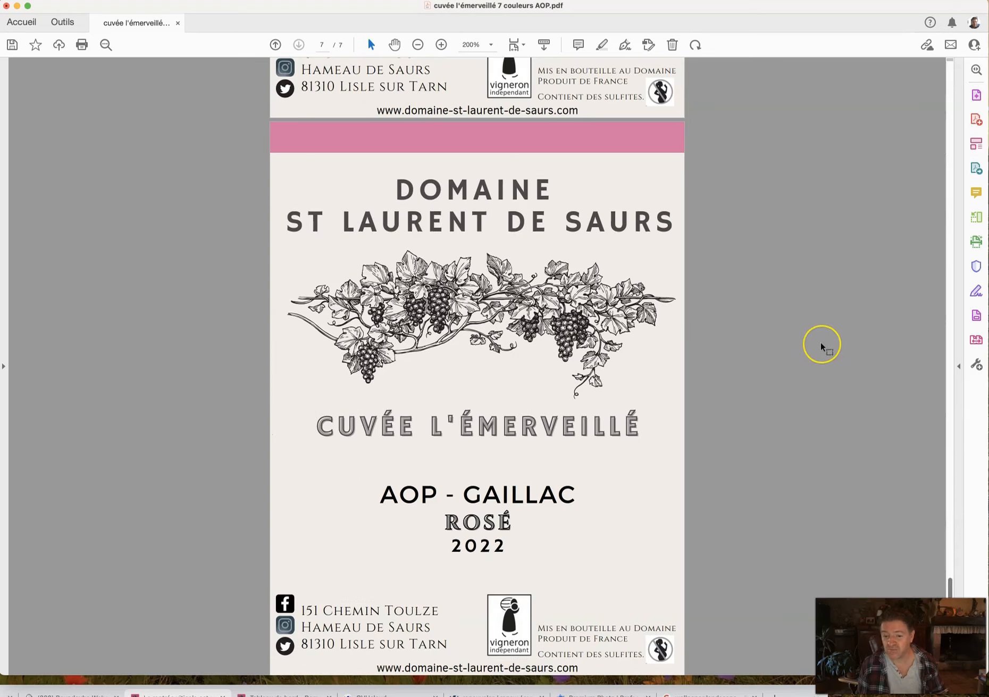
left_click(974, 145)
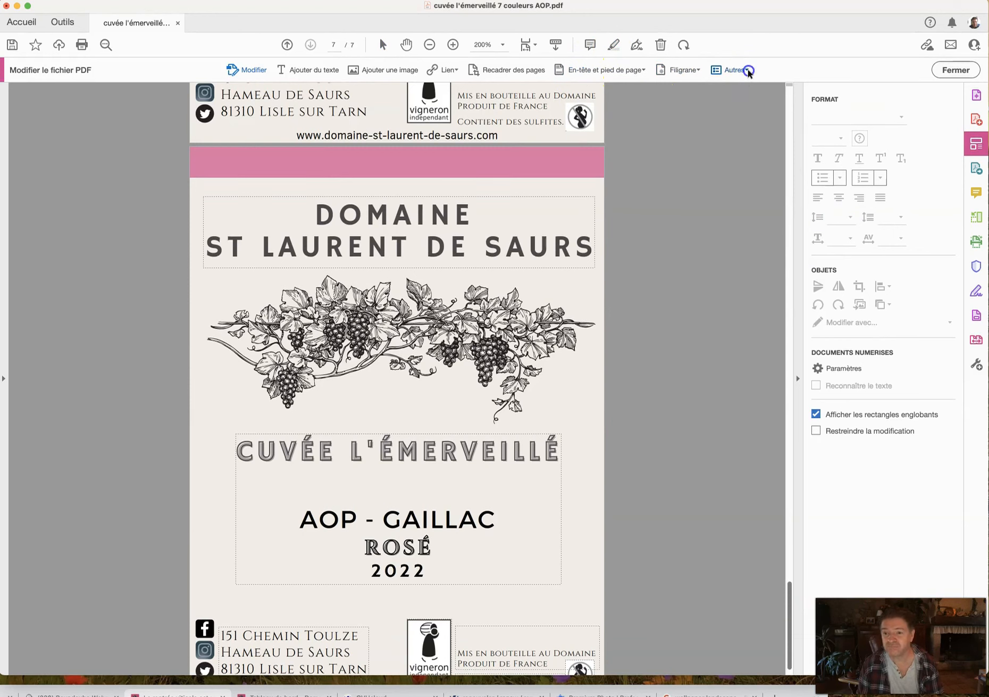
left_click(748, 70)
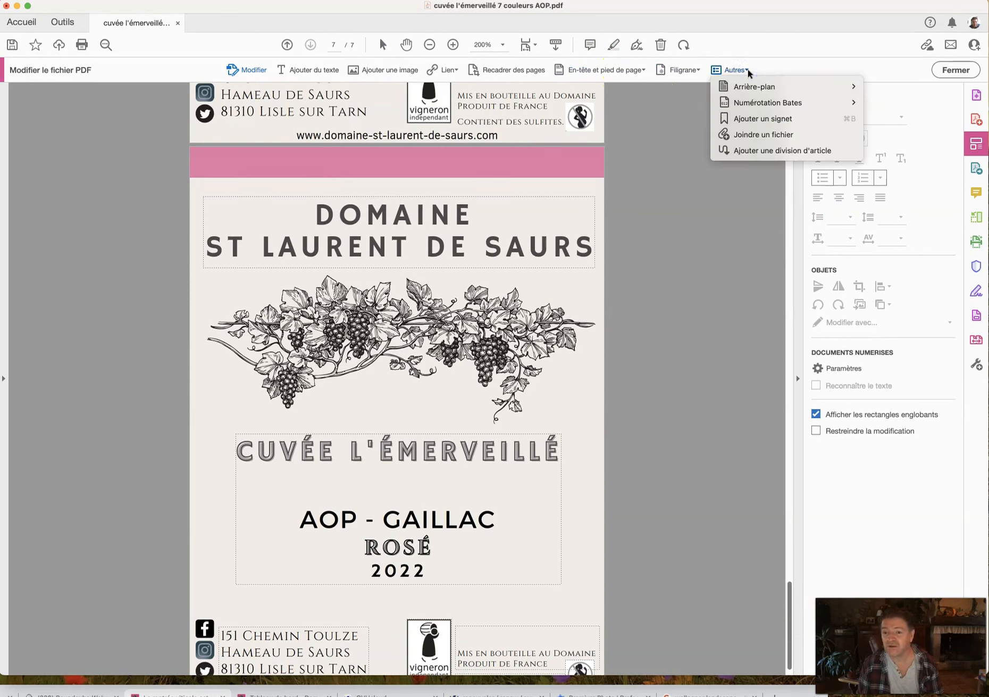
mouse_move(781, 86)
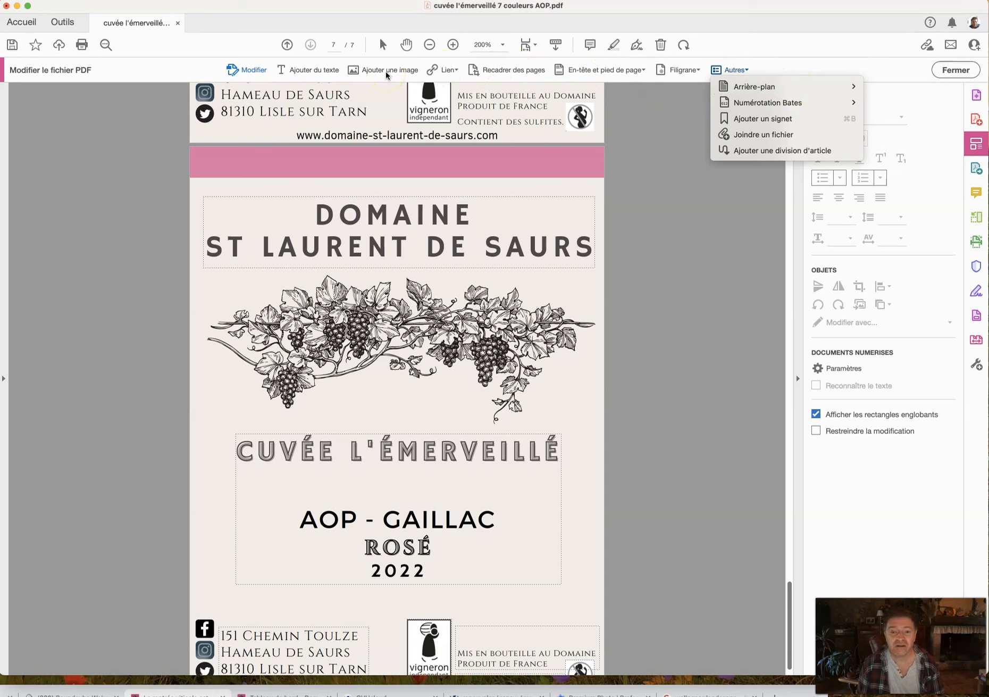
left_click(250, 72)
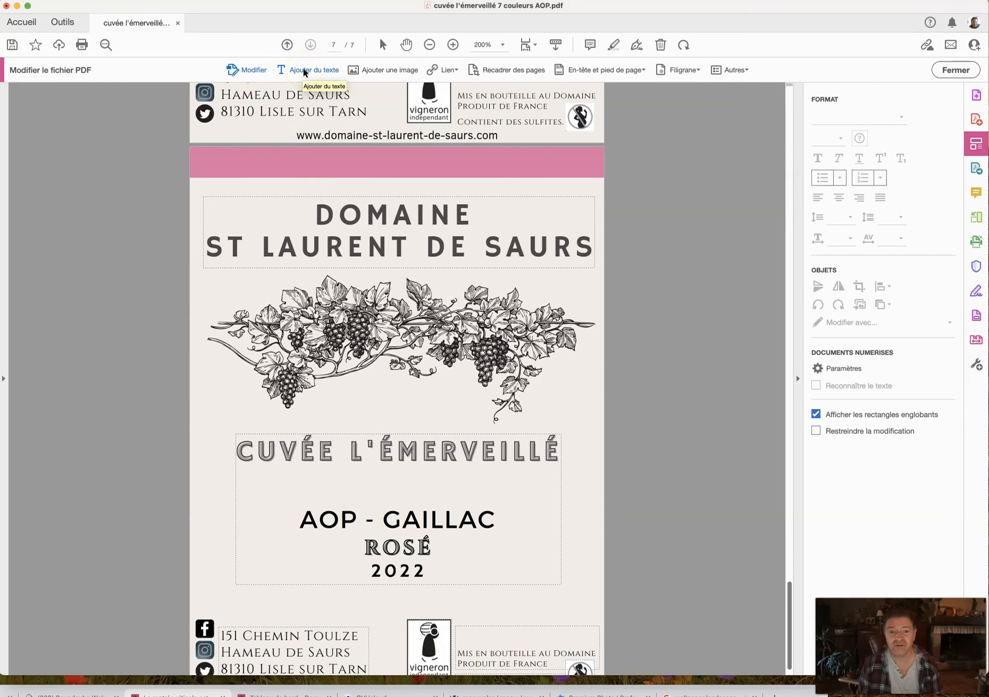
left_click(373, 70)
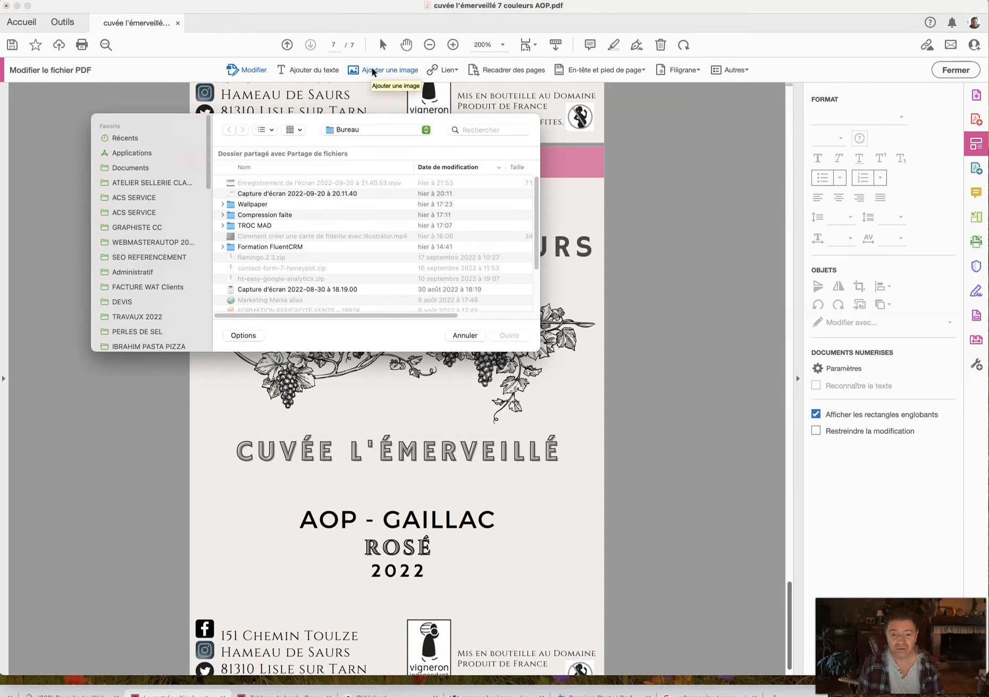
left_click(464, 335)
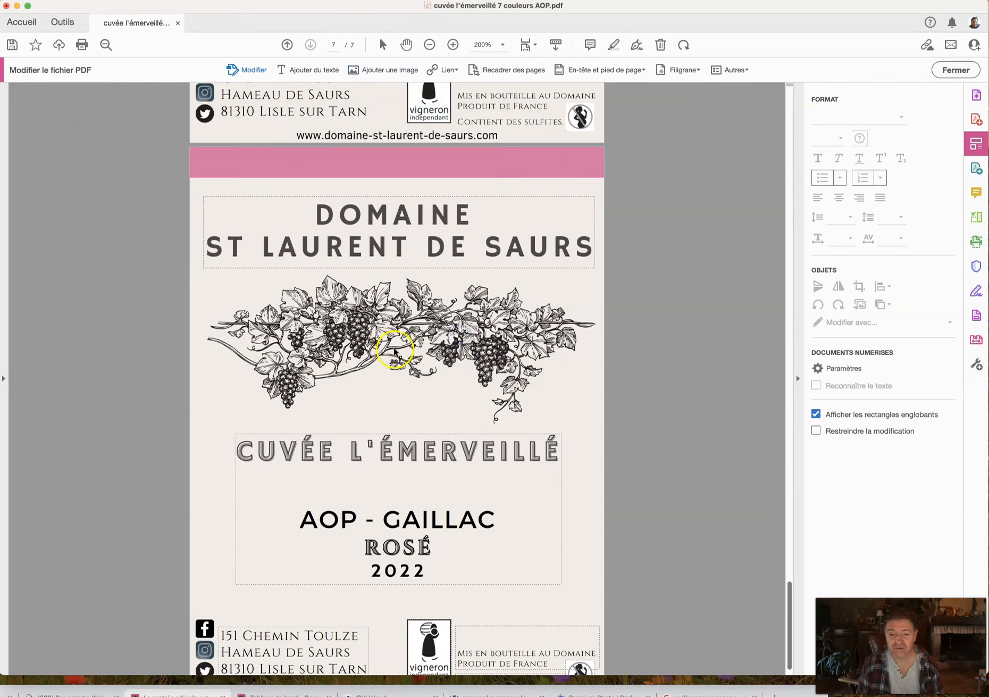
scroll(193, 328, "down", 1)
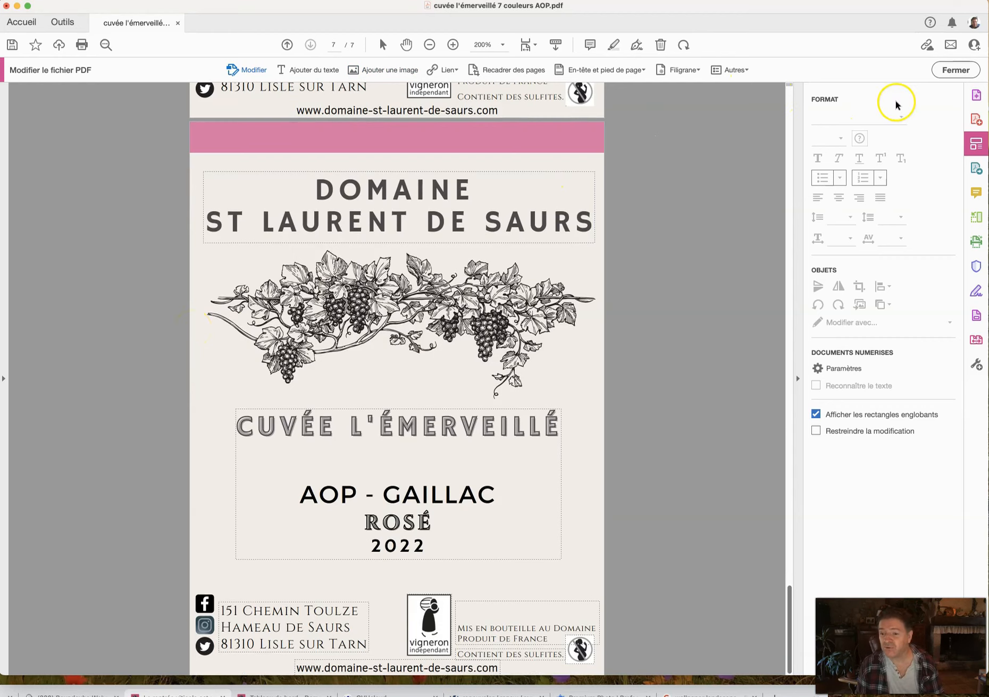
Open the Output Preview from the Prépresse tools to inspect the page's ink separations.
left_click(976, 95)
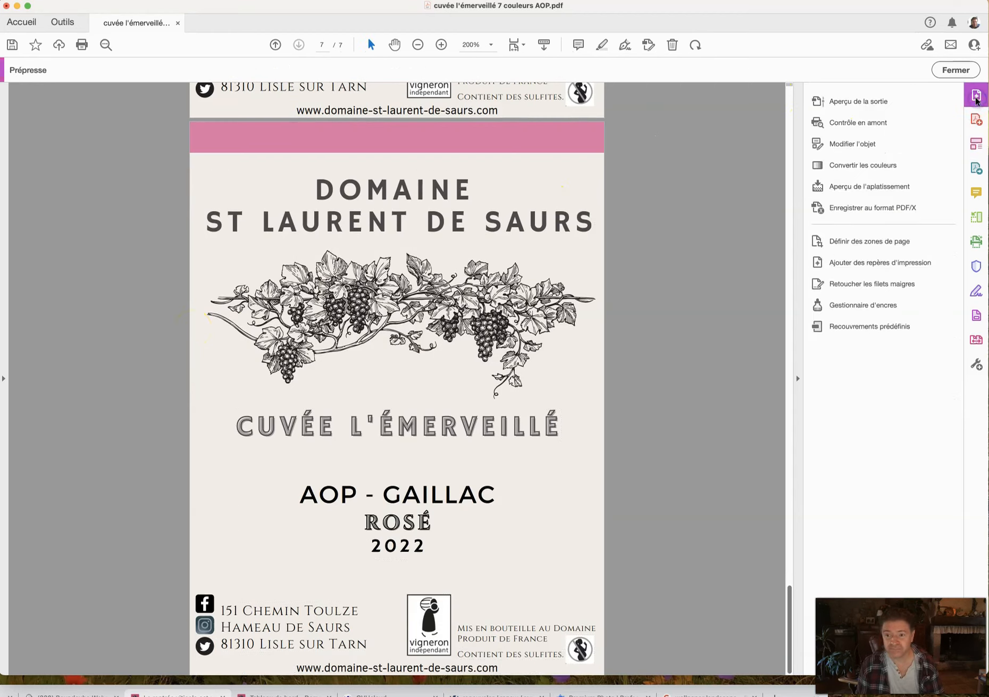
left_click(837, 104)
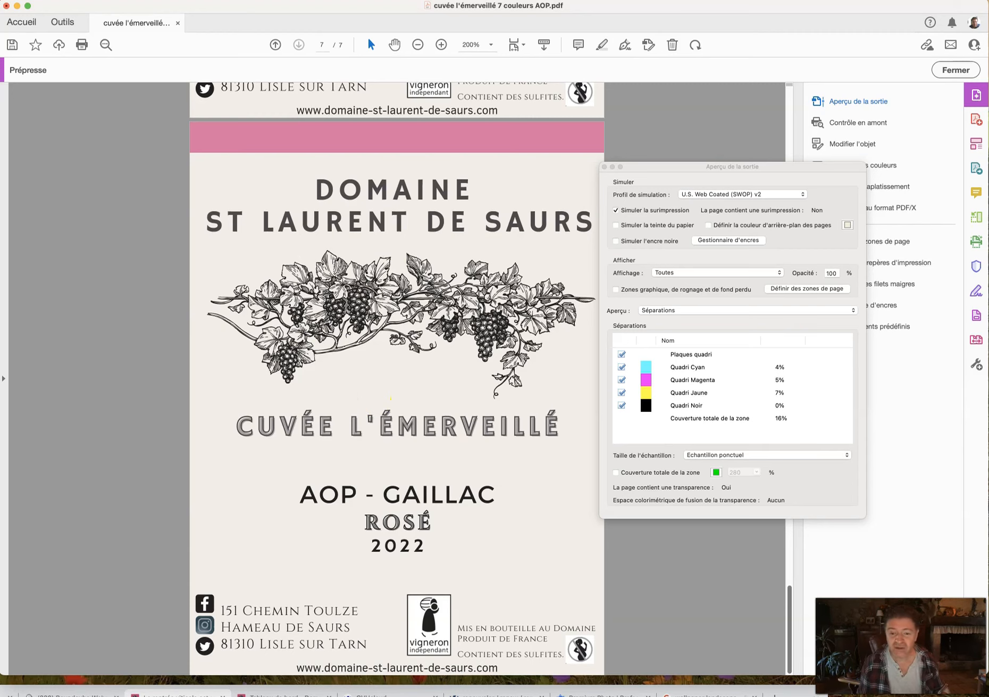
Switch to Adobe Illustrator and create a new A4 print document of 210 x 297 mm.
key("super+Tab")
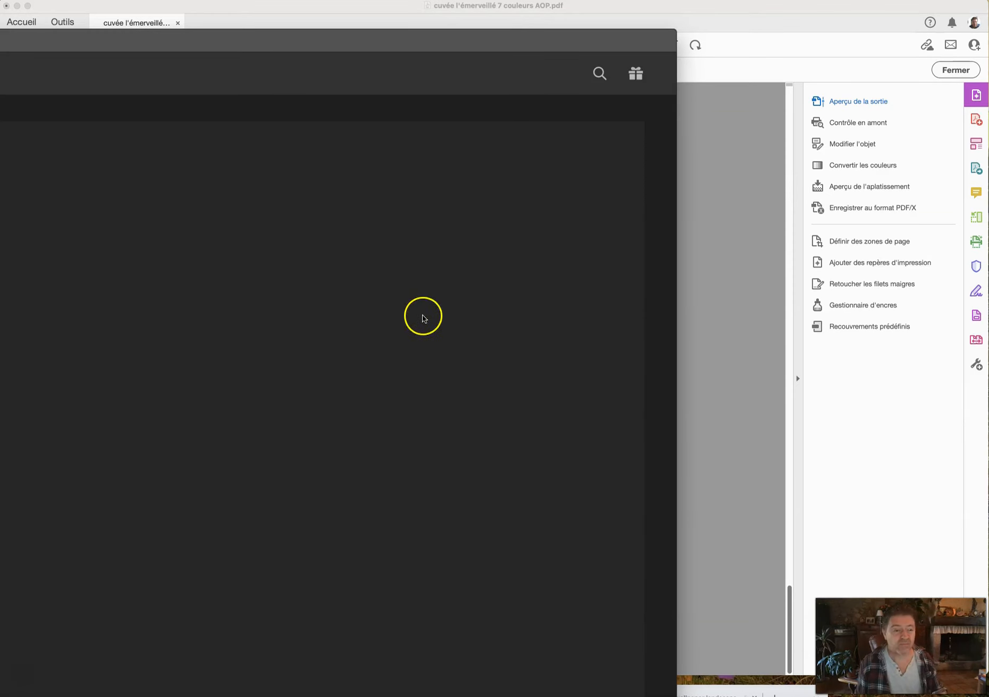
left_click(0, 136)
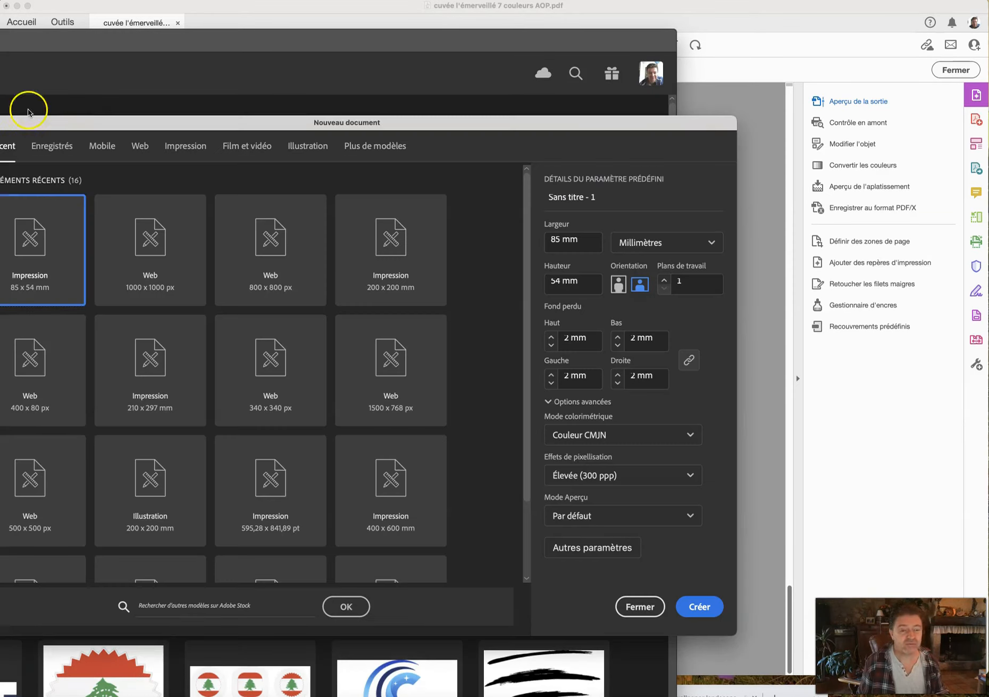
left_click(176, 153)
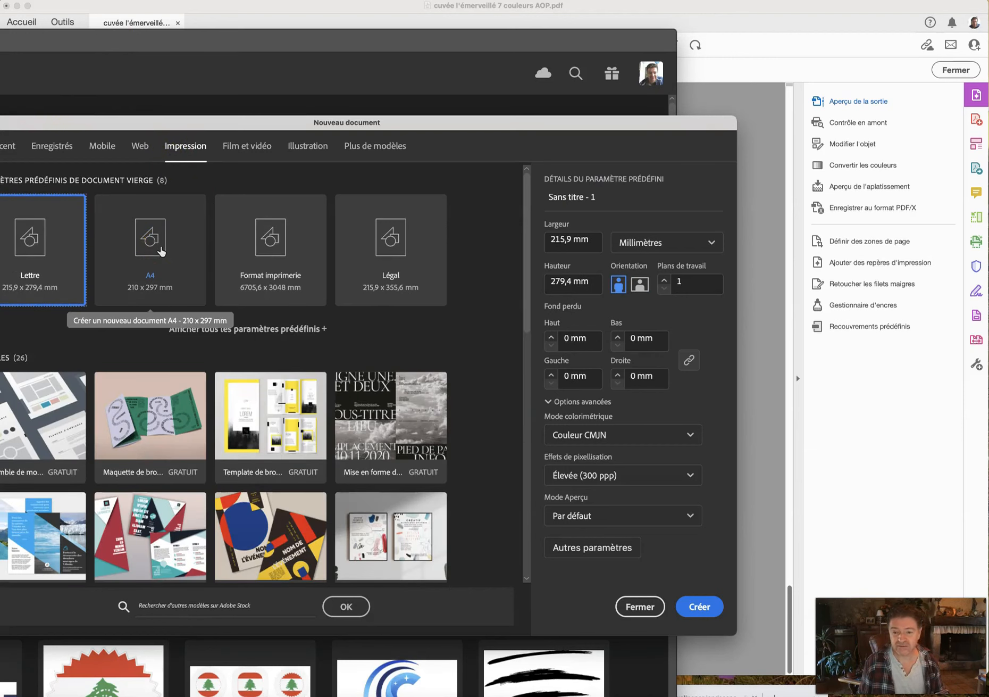
left_click(161, 251)
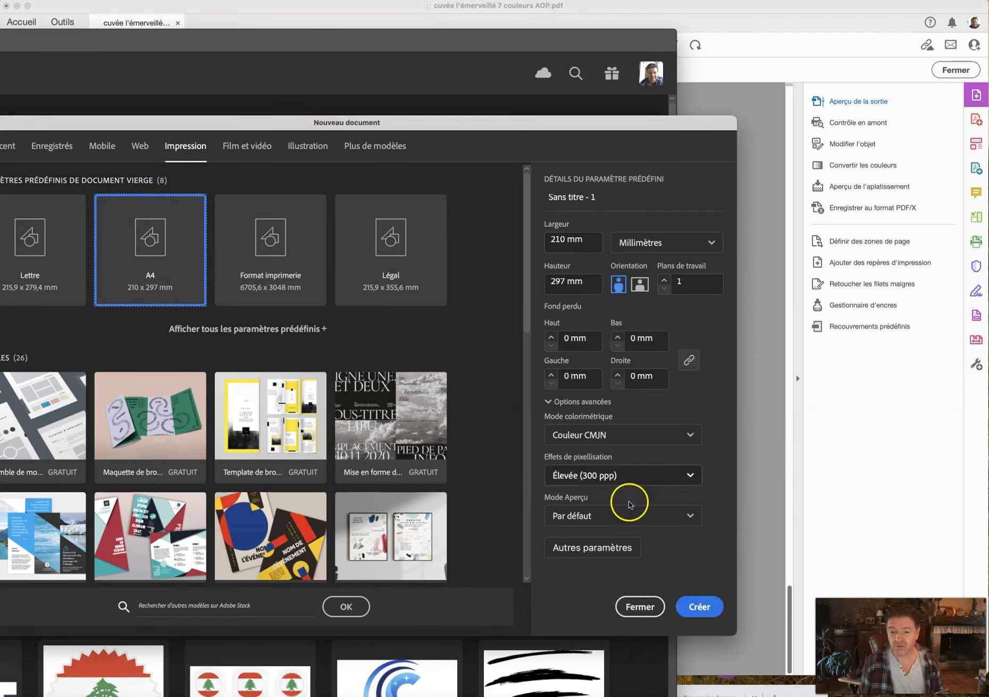
left_click(698, 606)
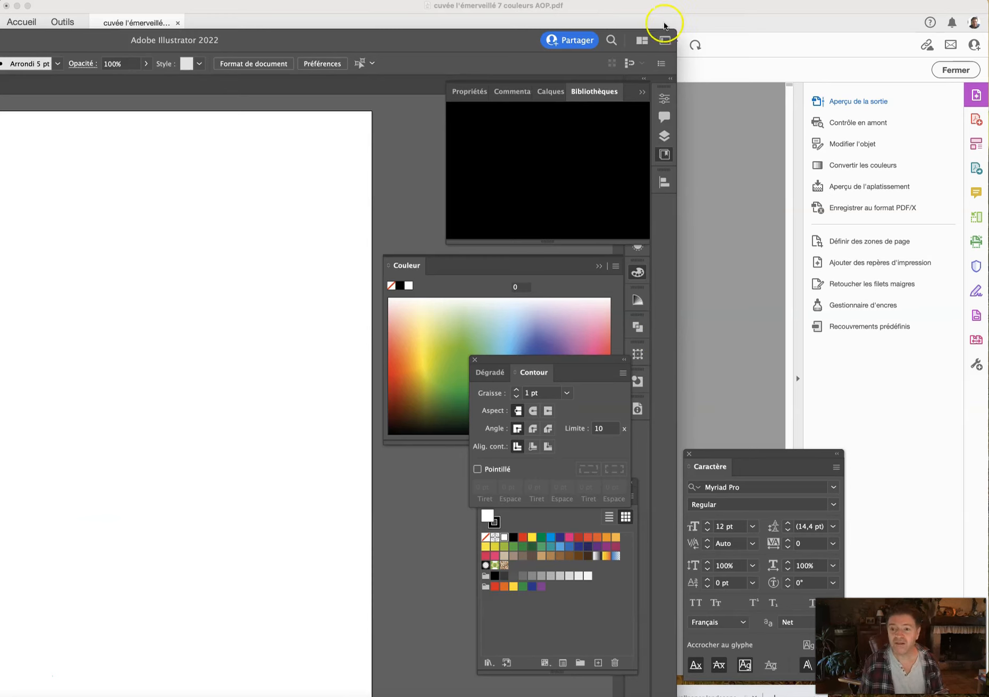
Return to the label PDF in Acrobat and close the Output Preview.
left_click(699, 10)
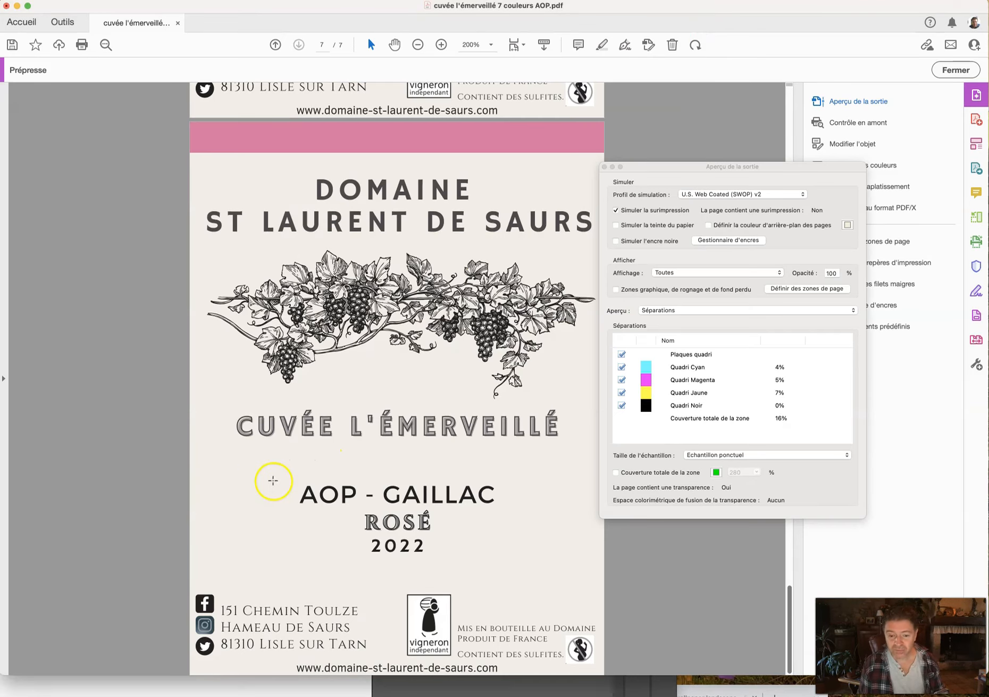
left_click_drag(352, 536, 452, 558)
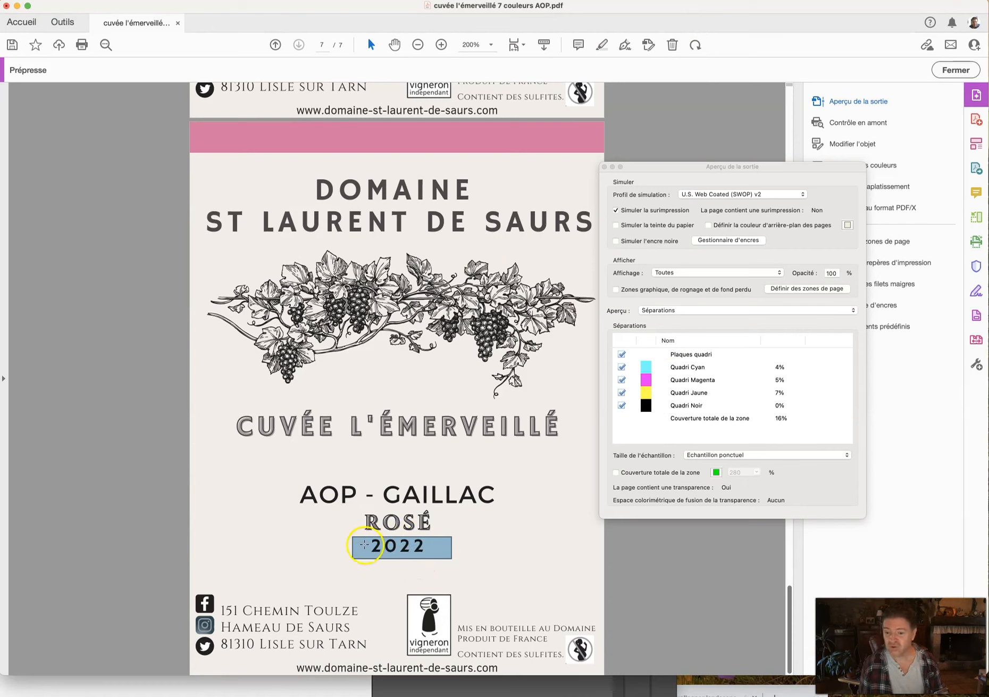
left_click(309, 537)
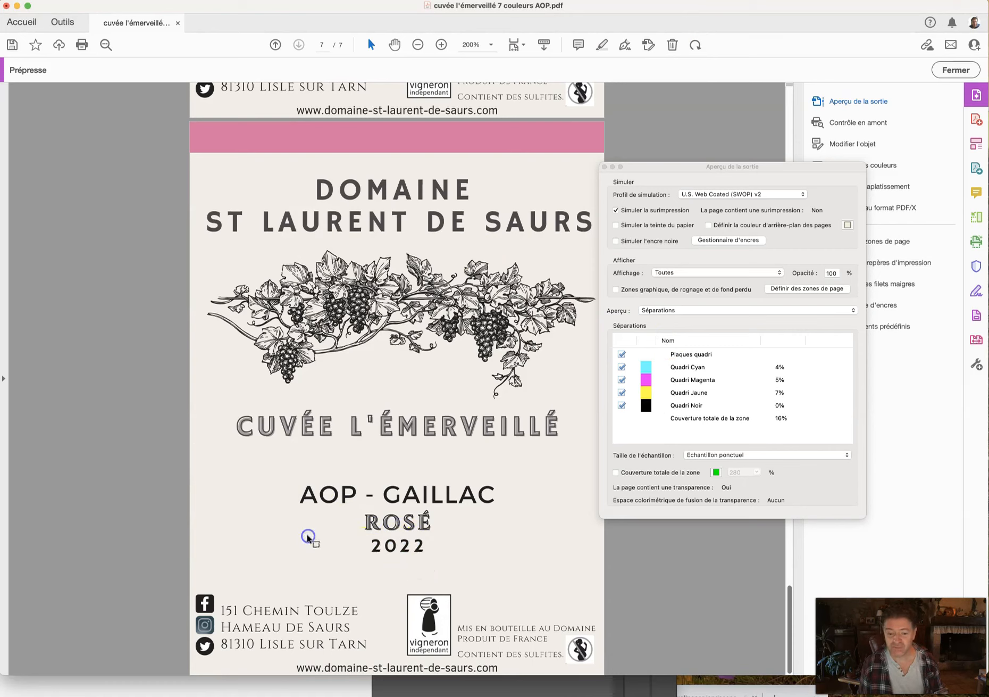
left_click(604, 167)
Activate Modifier l'objet and delete the vintage 2022 from the Rosé label on page 7.
left_click(845, 144)
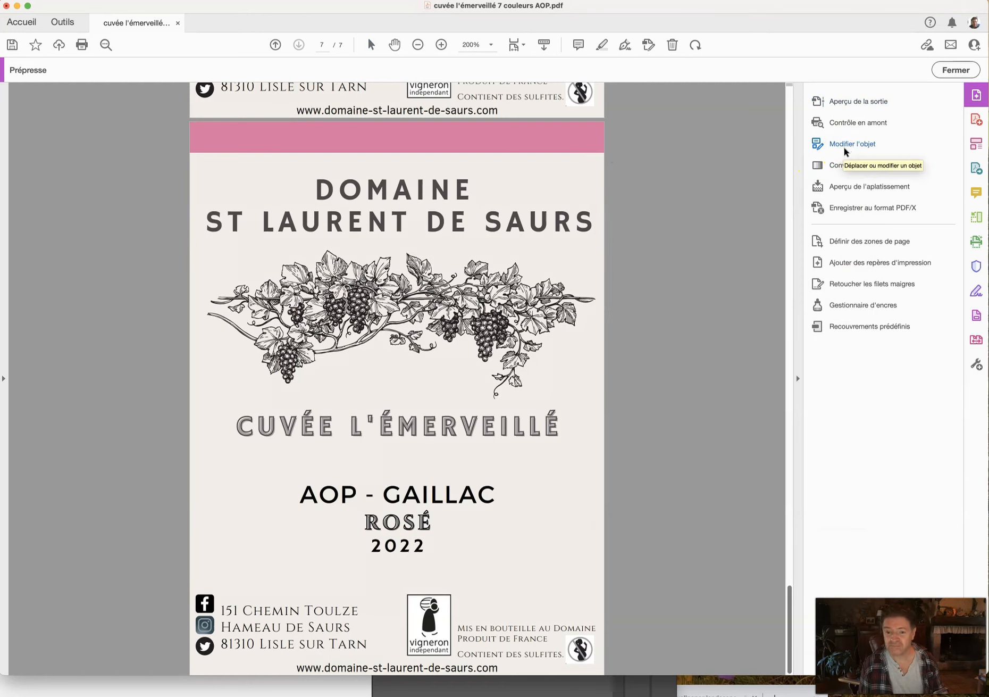
left_click(846, 142)
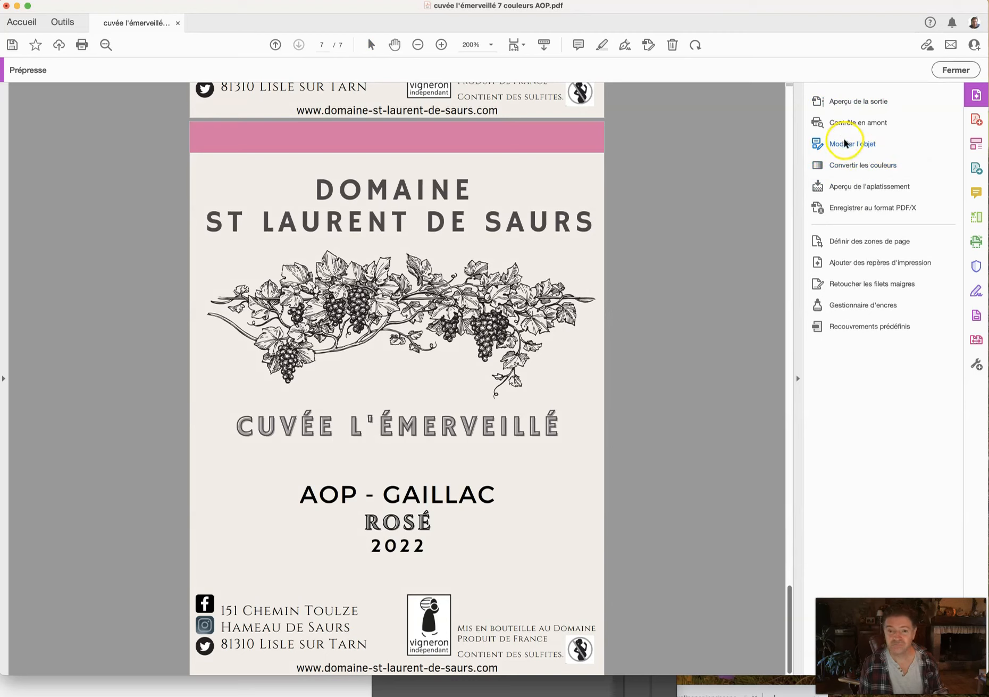
left_click(469, 492)
left_click(409, 547)
key("Escape")
key("Delete")
left_click(676, 417)
left_click(568, 505)
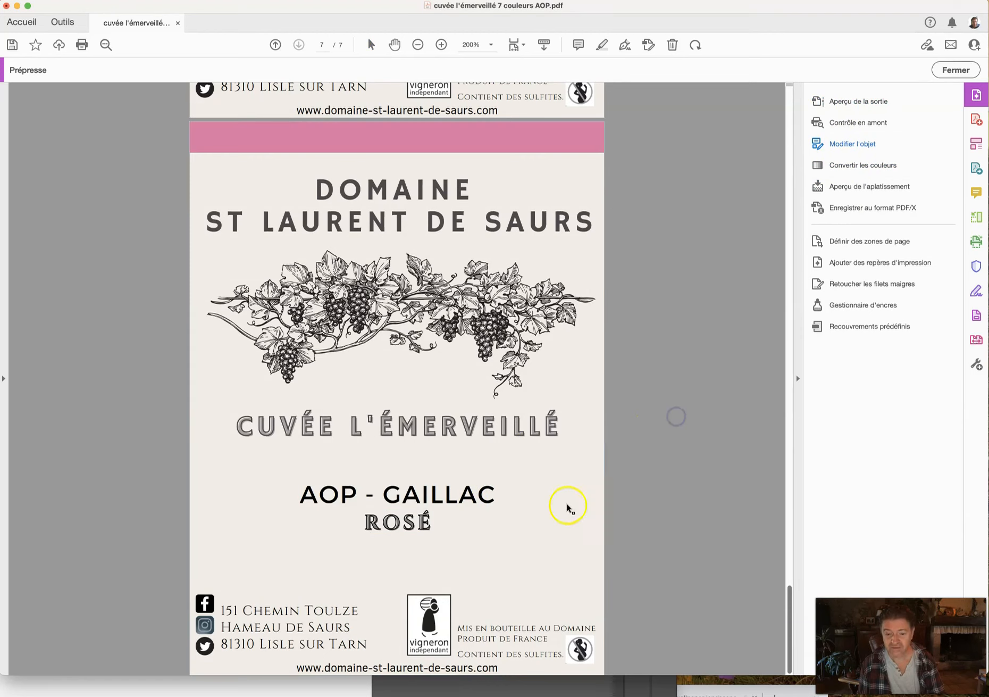
left_click(467, 473)
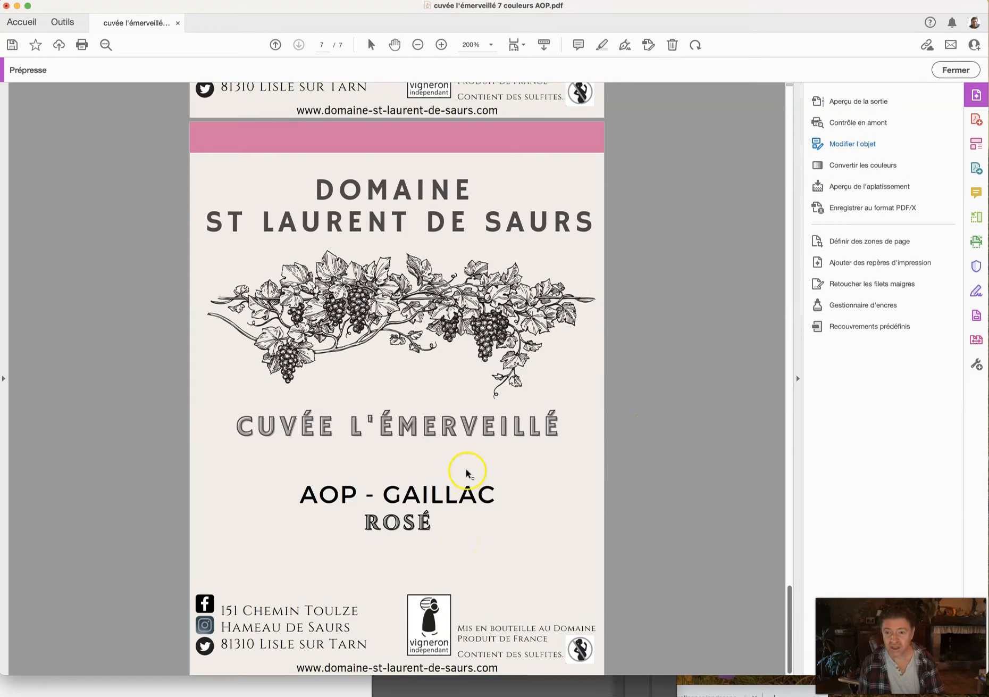
Delete the vintage 2022 from the Blanc Doux label on page 6.
scroll(467, 472, "up", 10)
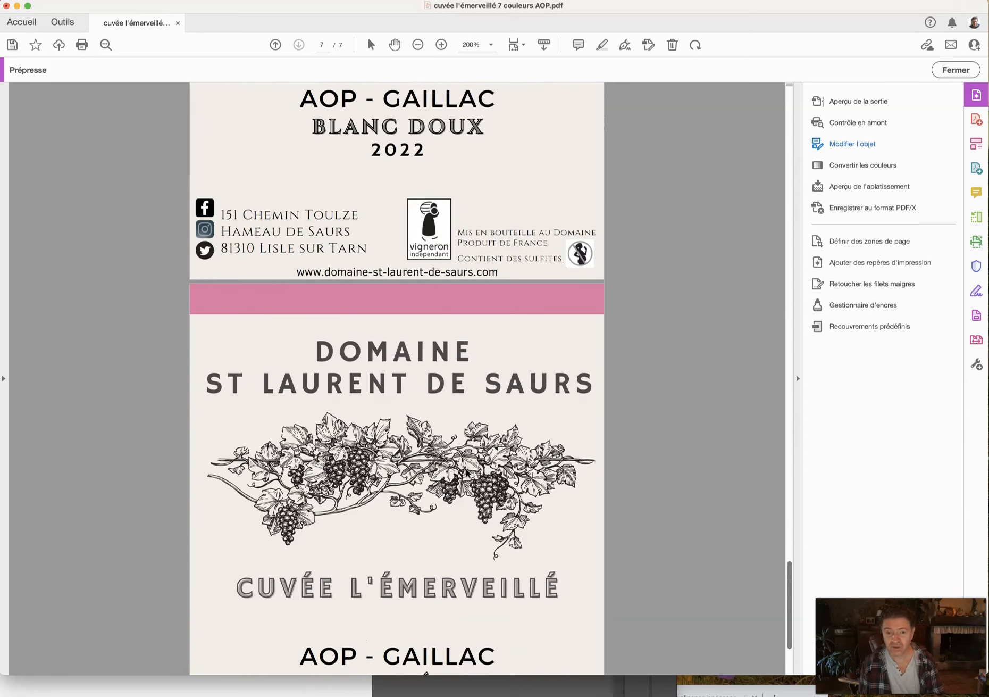
left_click(409, 357)
left_click(407, 375)
left_click(407, 375)
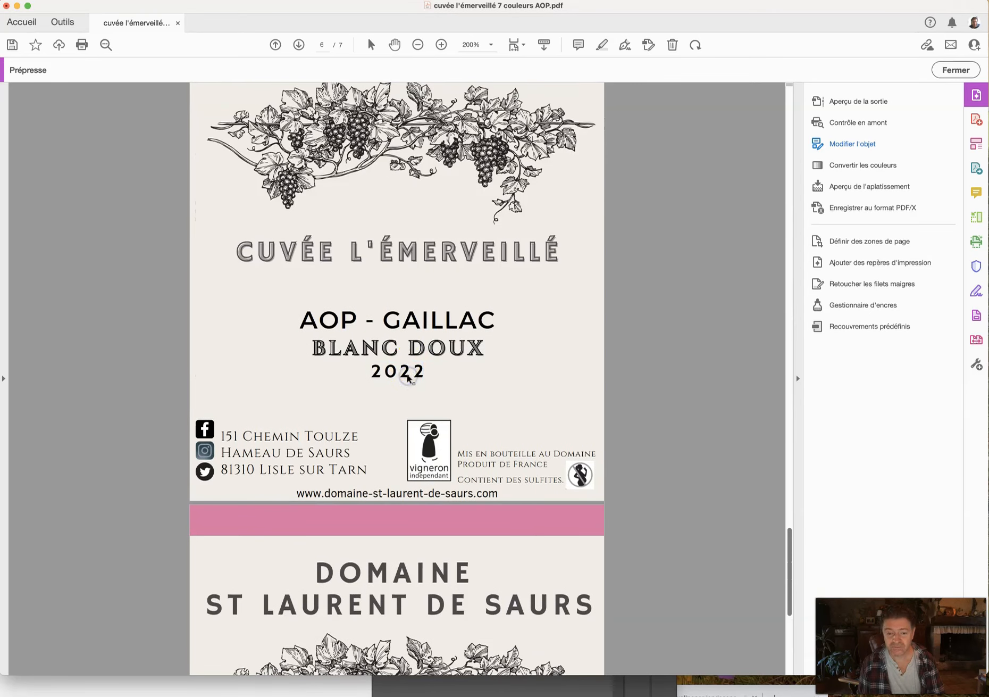
key("Delete")
left_click(642, 372)
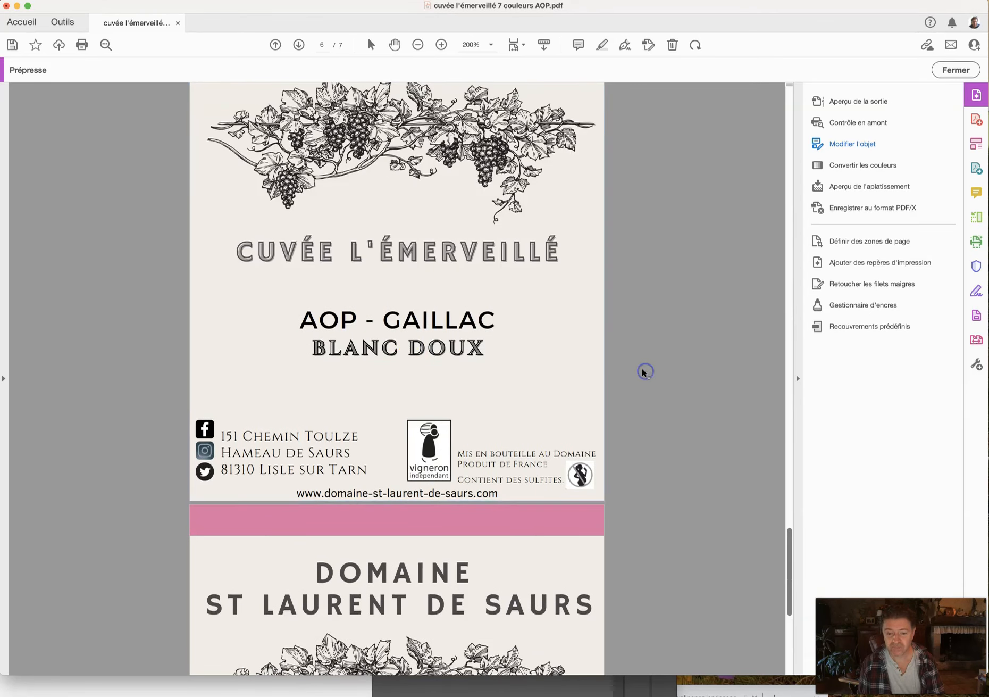
Delete the vintage 2022 from the Blanc Perlé label on page 5.
scroll(643, 373, "up", 3)
scroll(643, 373, "up", 5)
scroll(644, 375, "up", 2)
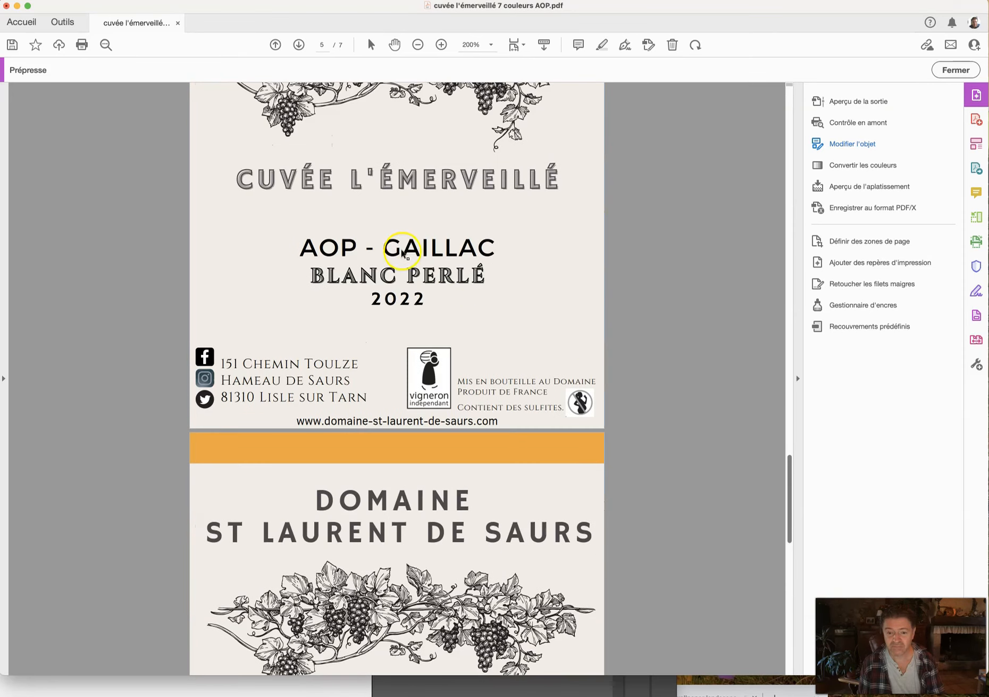
left_click(406, 302)
key("Delete")
left_click(630, 323)
Delete the vintage 2022 from the Blanc Sec Fût de Chêne label on page 4.
scroll(631, 323, "up", 10)
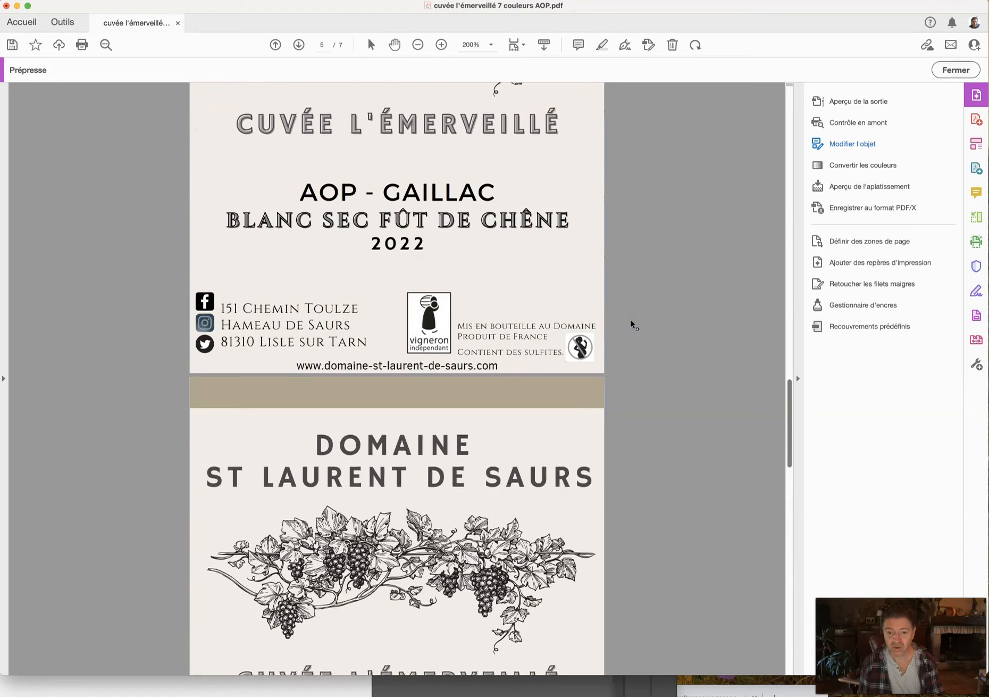
left_click(406, 249)
key("Delete")
left_click(671, 274)
Delete the vintage 2022 from the Blanc Sec label on page 3.
scroll(669, 274, "up", 6)
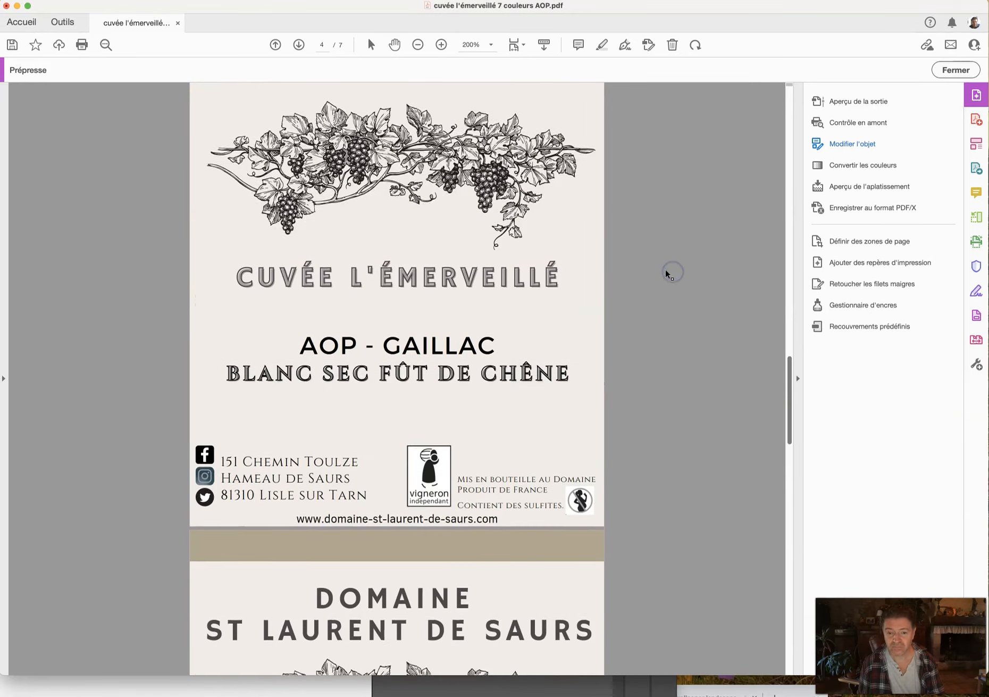
scroll(669, 273, "up", 6)
left_click(419, 367)
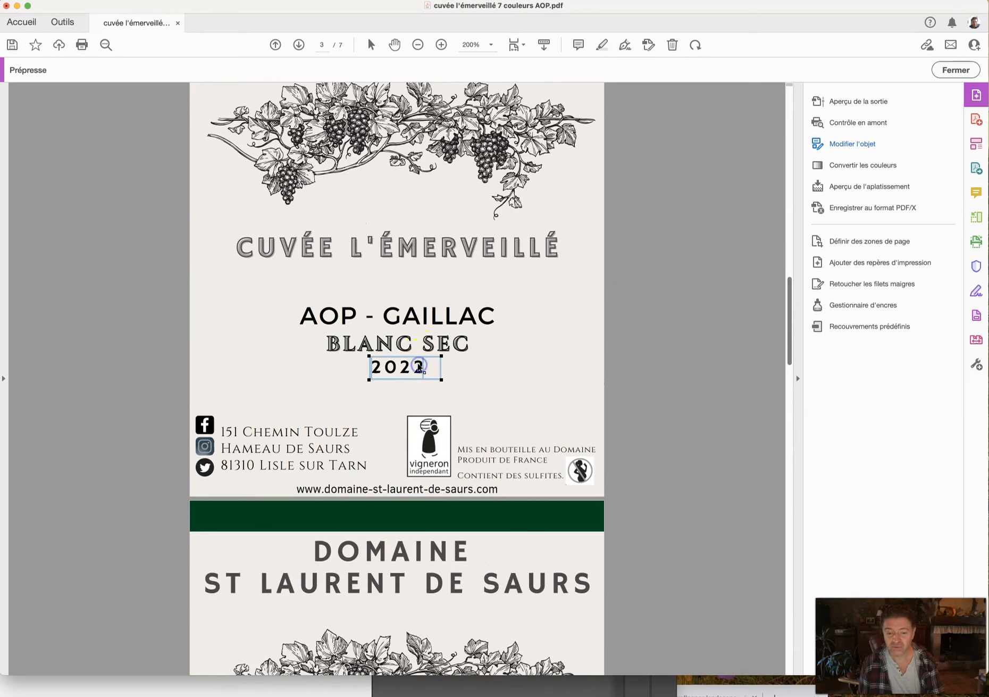
key("Delete")
left_click(664, 280)
Delete the vintage 2022 from the Rouge Fût de Chêne label on page 2.
scroll(659, 282, "down", 5)
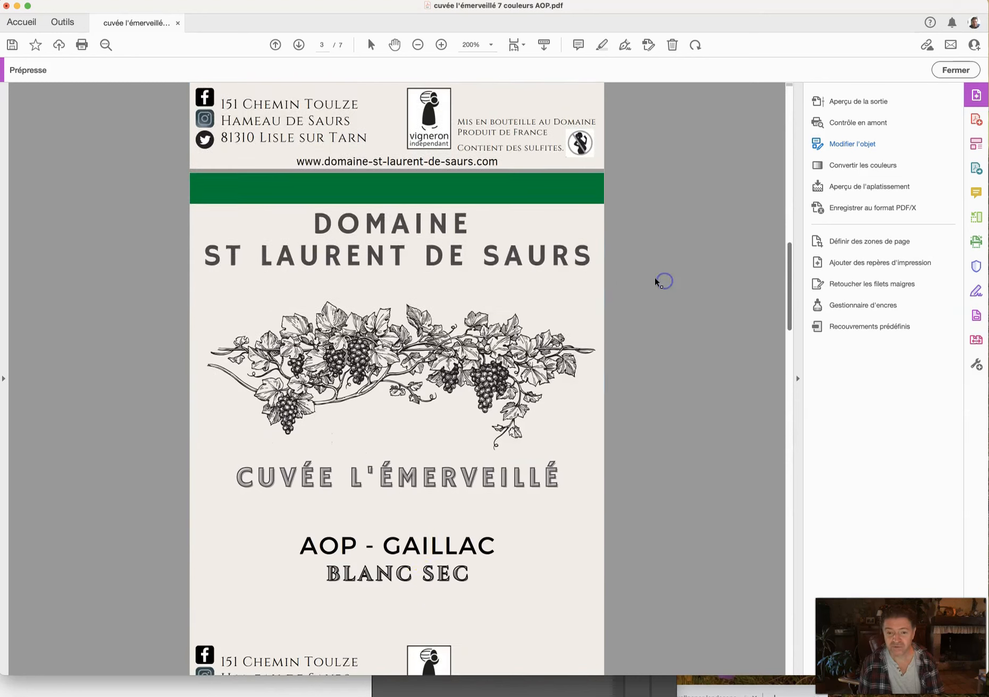
scroll(657, 282, "up", 5)
left_click(416, 331)
key("Delete")
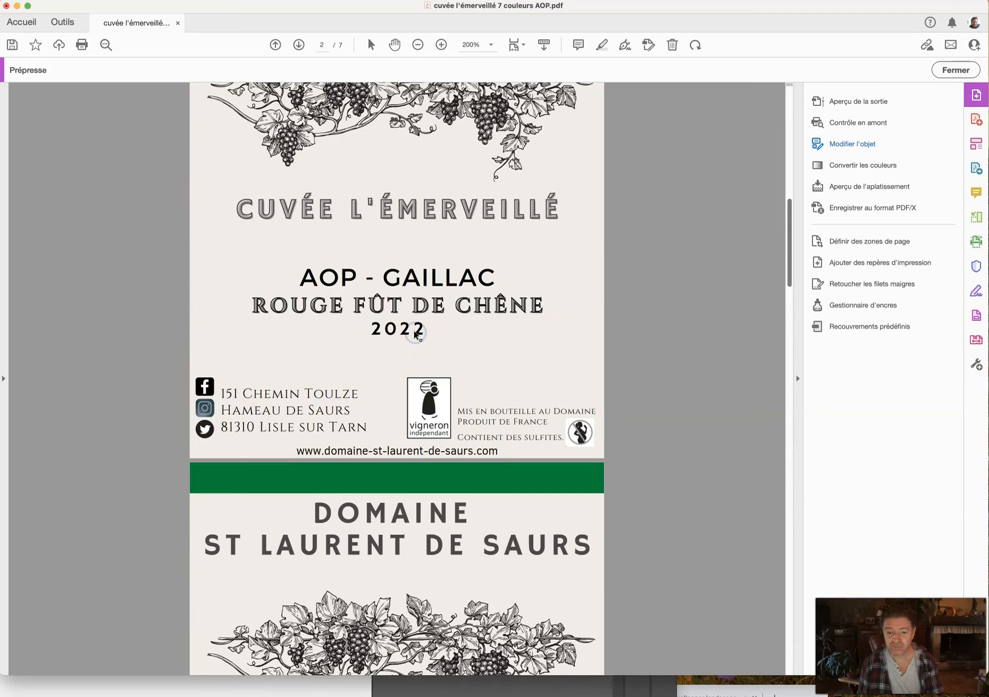
Delete the vintage 2022 from the Rouge Tradition label on page 1 and close the Prepress tools.
left_click(662, 316)
scroll(664, 313, "down", 4)
left_click(480, 351)
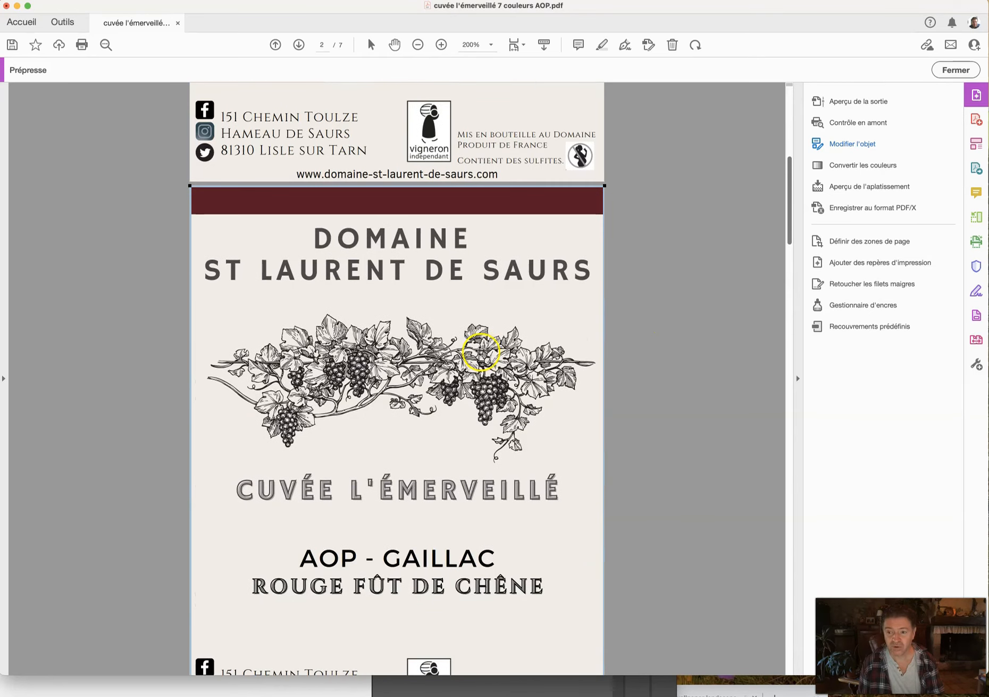
scroll(480, 351, "up", 4)
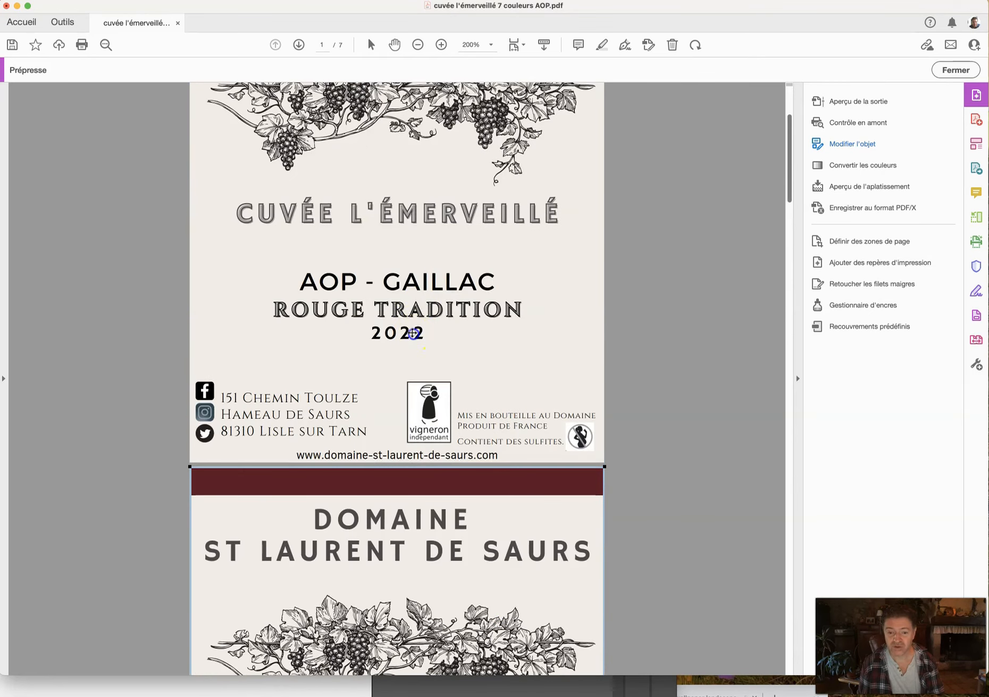
left_click(634, 334)
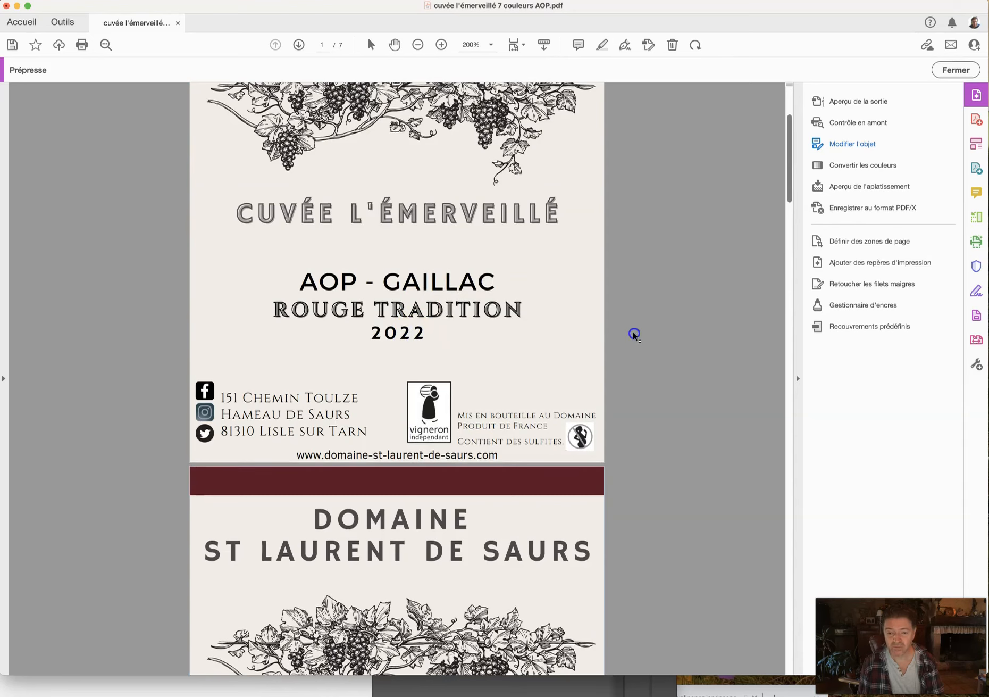
left_click(403, 334)
key("Delete")
left_click(507, 322)
left_click(498, 360)
scroll(676, 319, "up", 2)
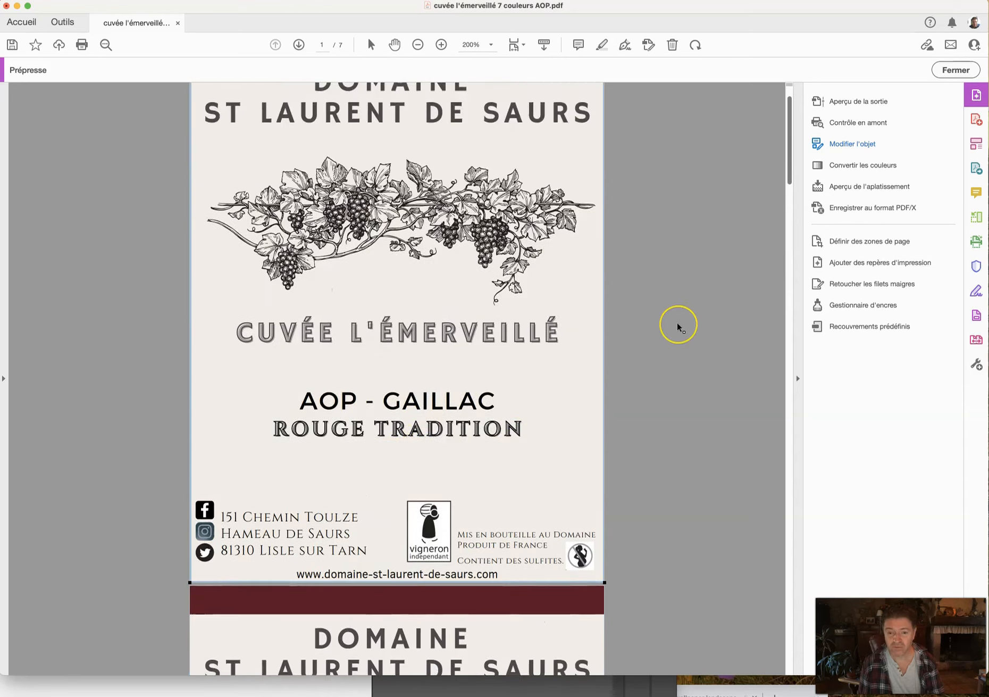
scroll(679, 326, "up", 1)
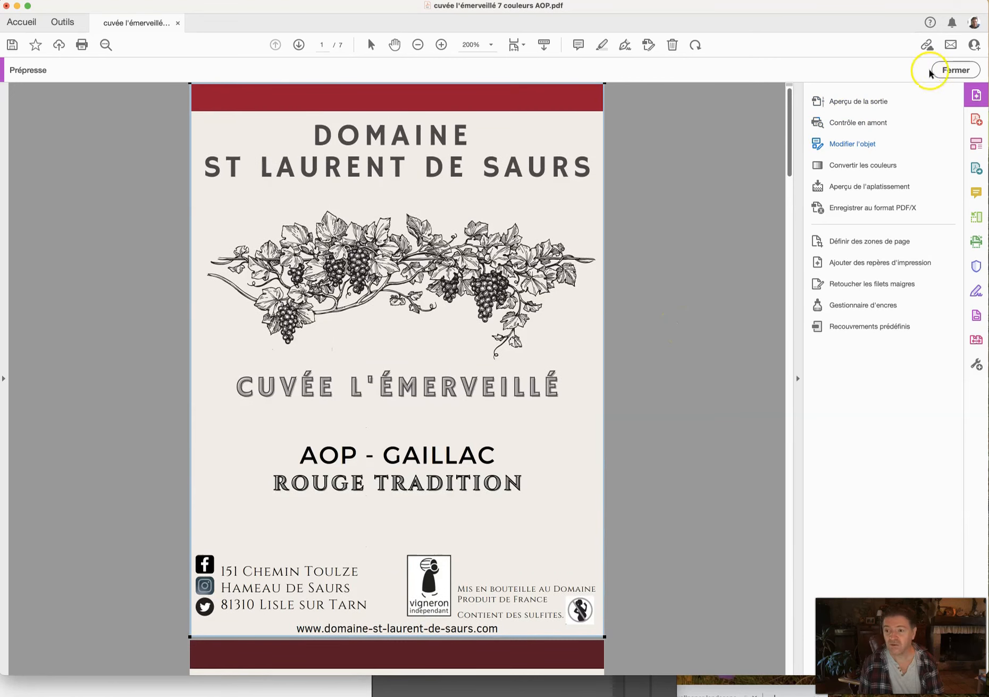
left_click(947, 70)
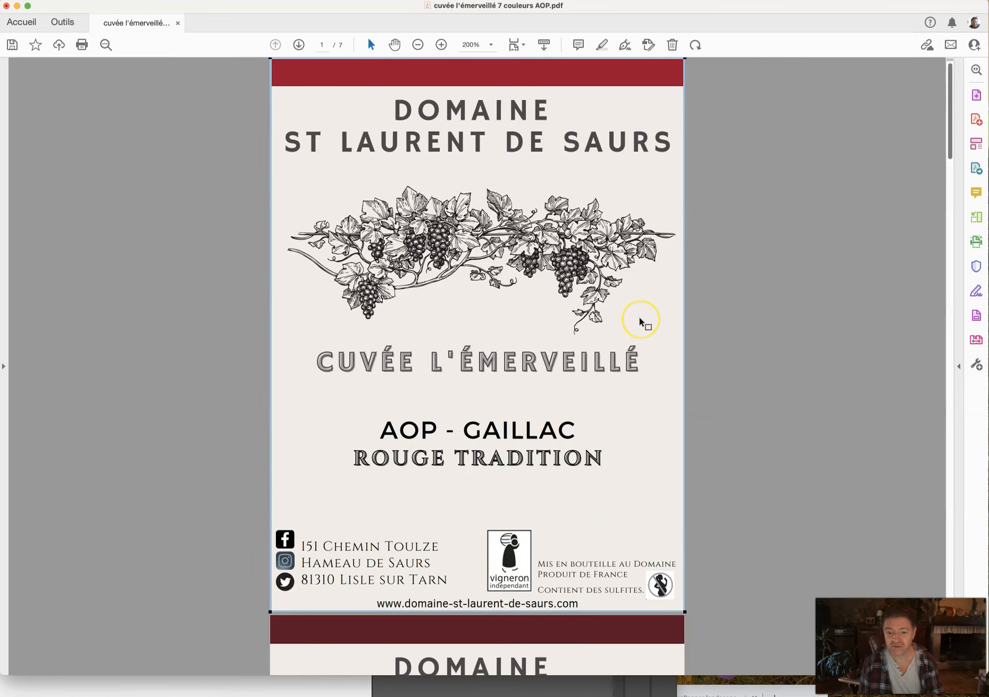
Examine the edited labels on pages 1 to 3 and the object editing option in the Prepress tools.
scroll(641, 321, "down", 7)
scroll(642, 320, "down", 7)
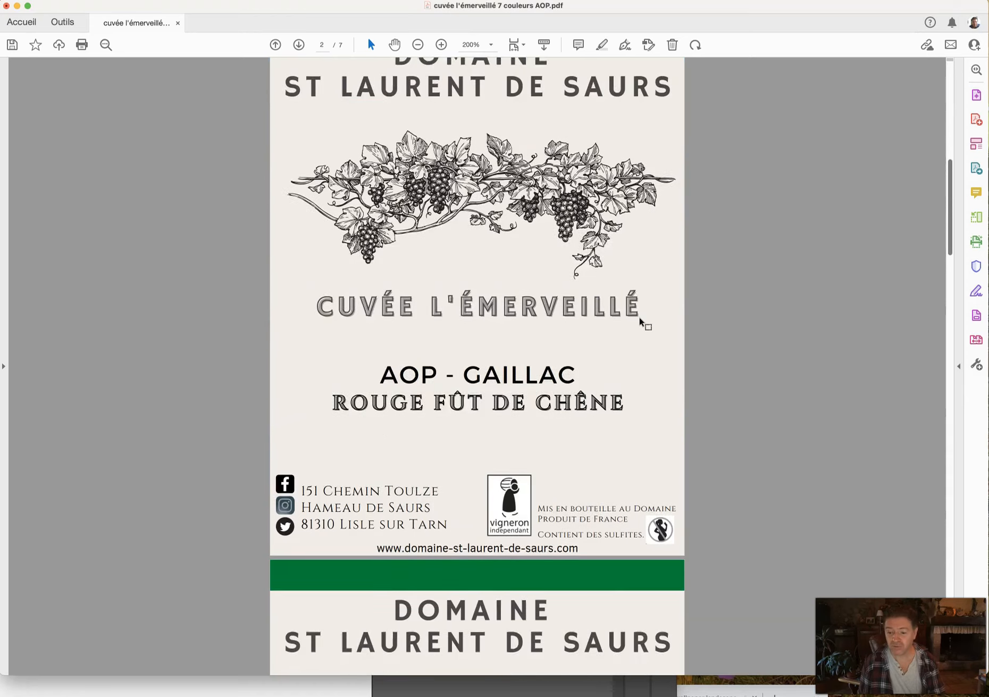
scroll(642, 321, "down", 7)
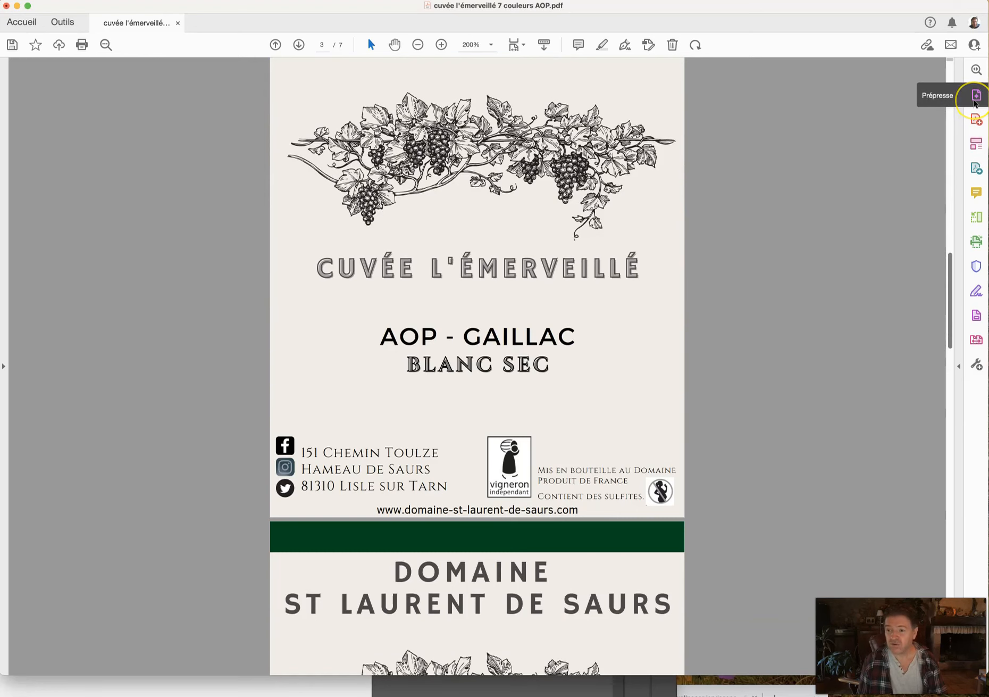
left_click(976, 98)
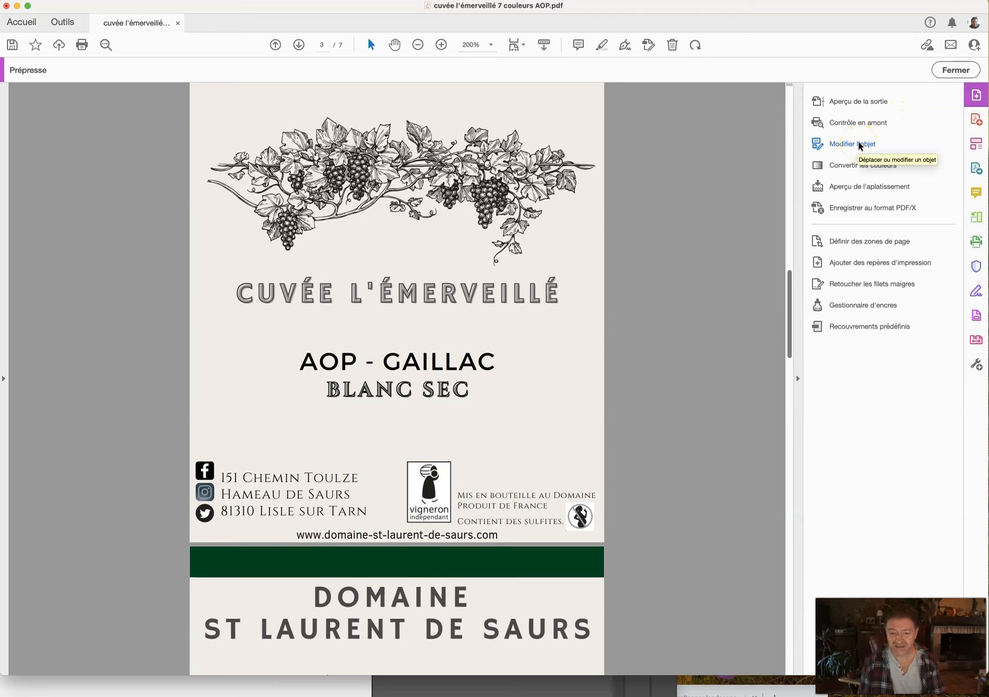
left_click(491, 495)
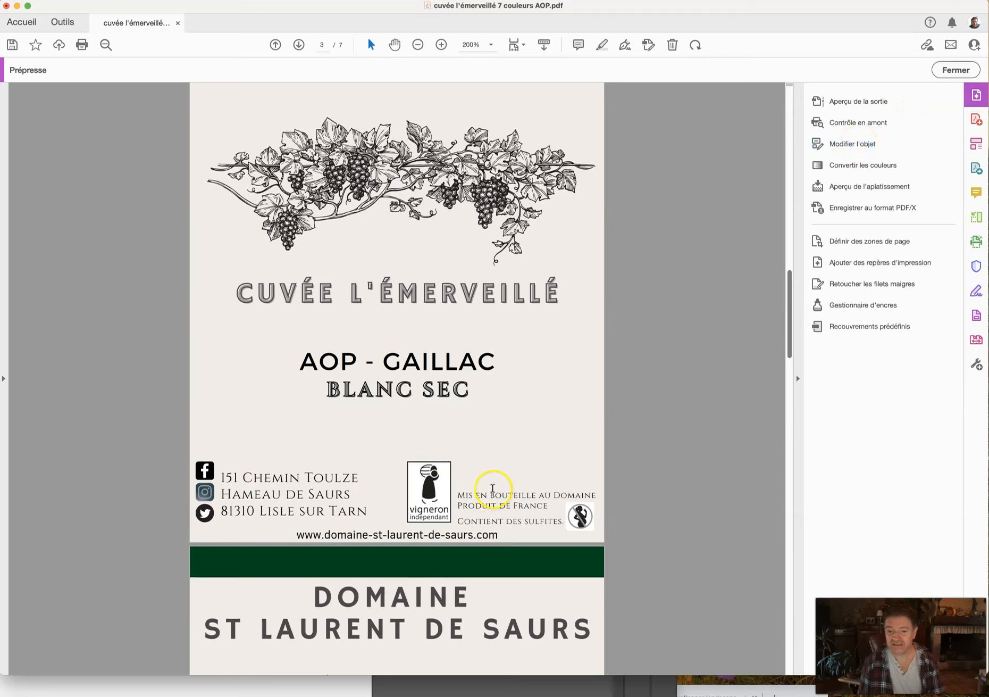
left_click(465, 496)
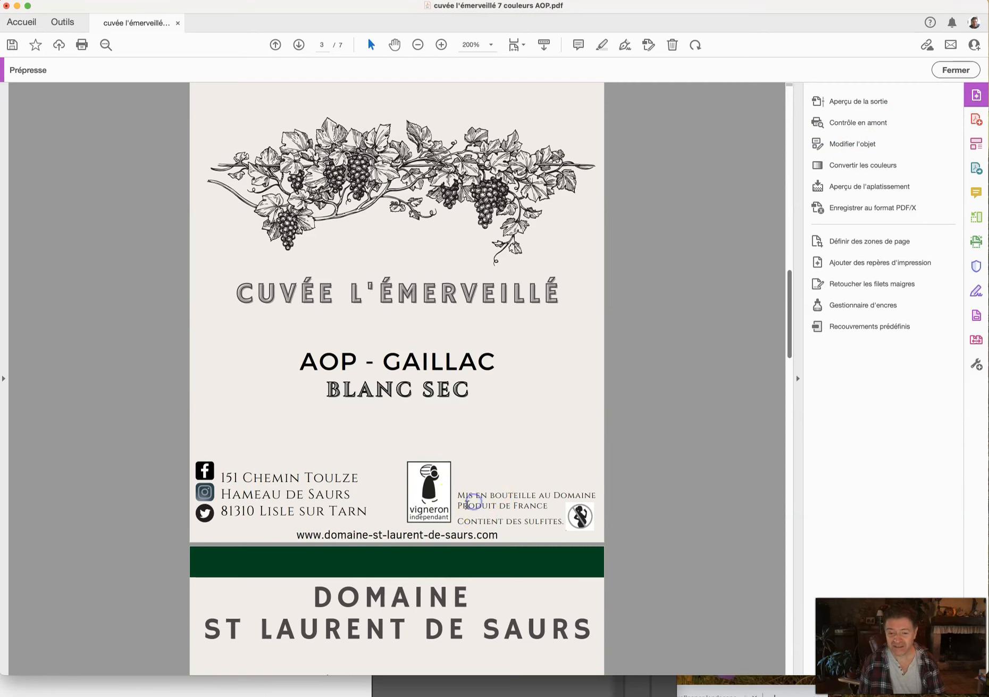
scroll(357, 490, "down", 5)
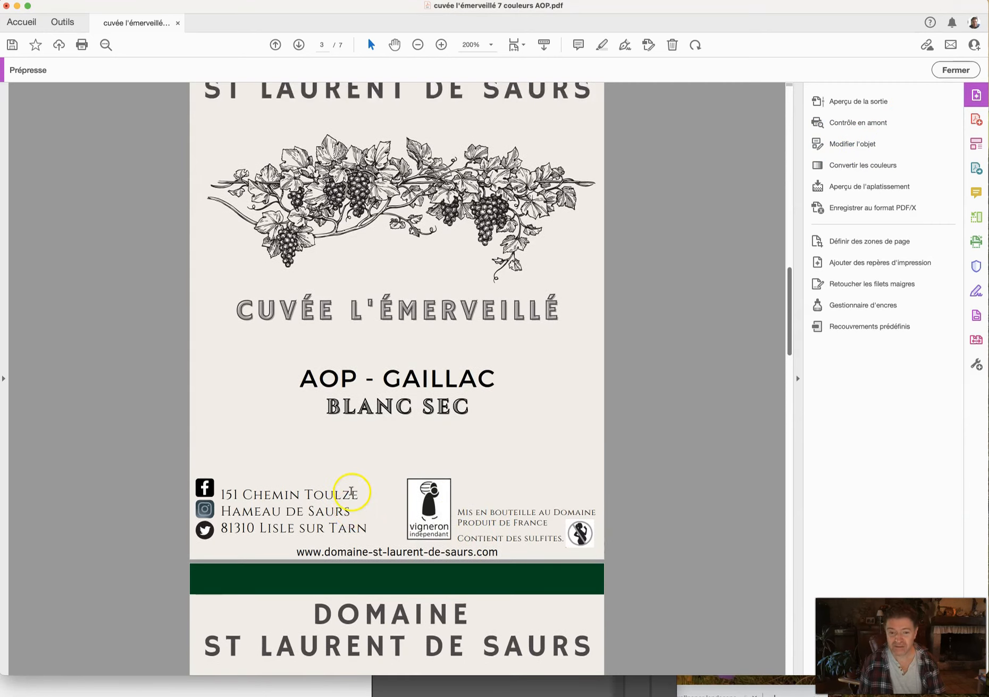
scroll(355, 560, "up", 2)
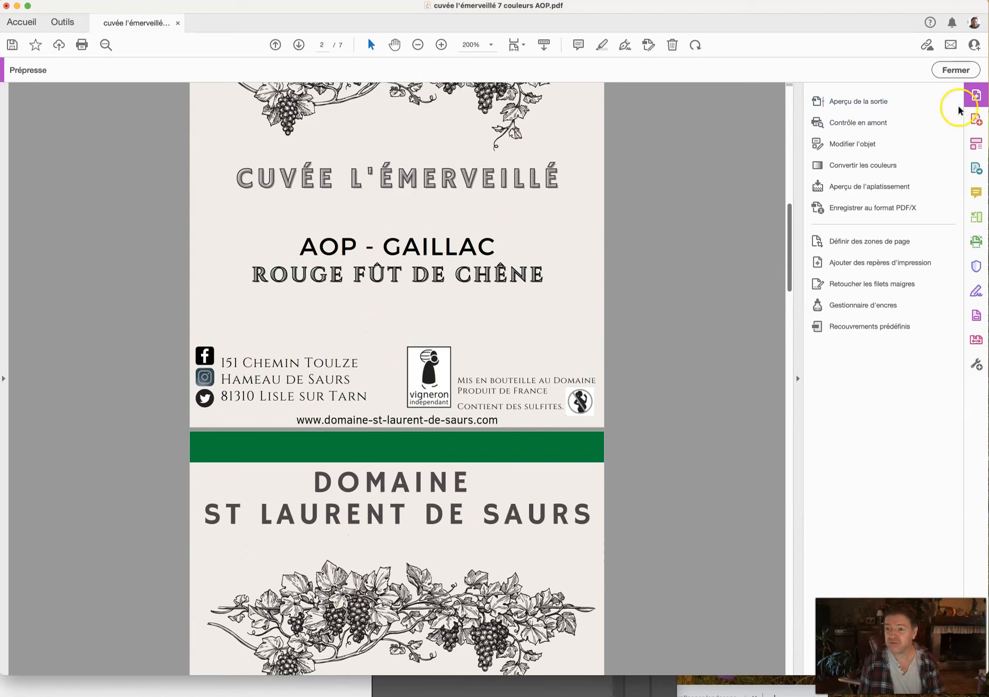
Close the Prepress tools and save the edited label PDF.
left_click(958, 70)
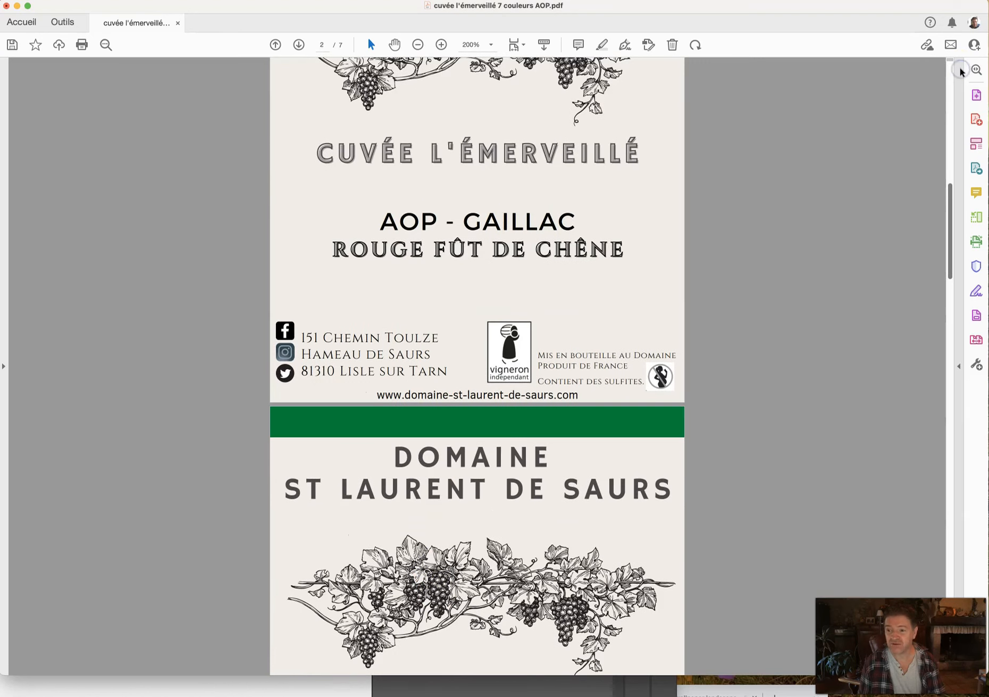
left_click(12, 45)
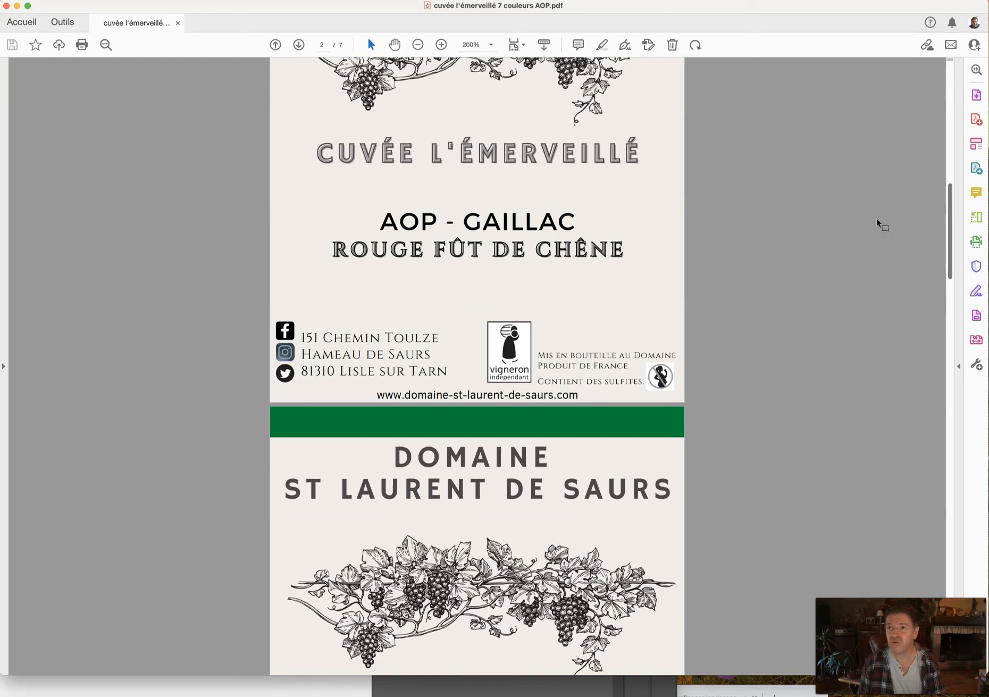
left_click(856, 222)
Review the saved labels from page 1 through the Blanc Sec label on page 3.
scroll(856, 223, "up", 3)
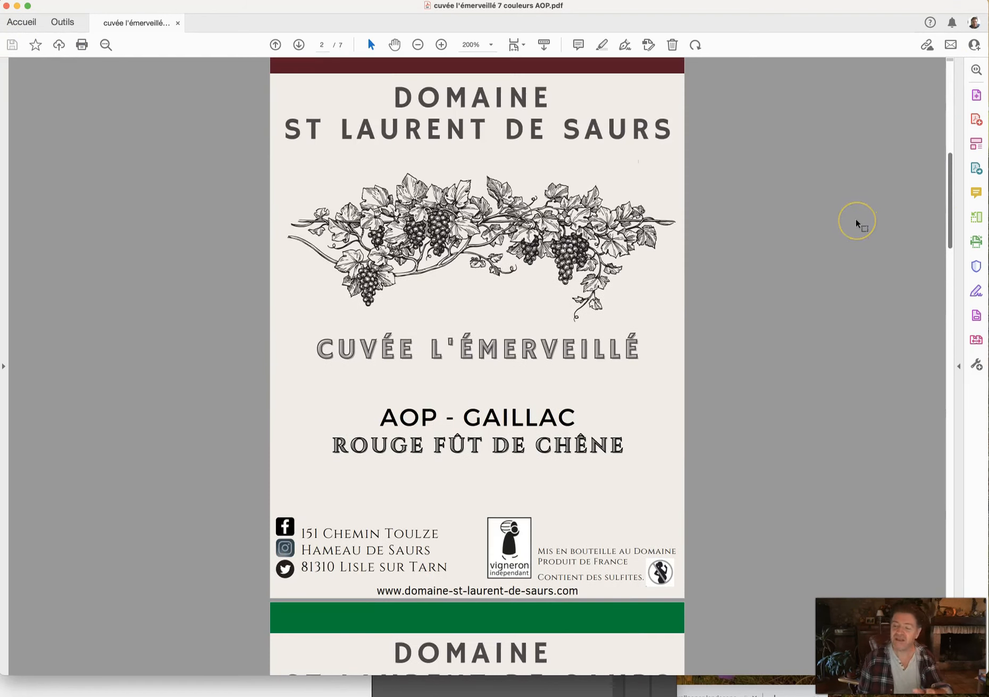
scroll(857, 223, "up", 10)
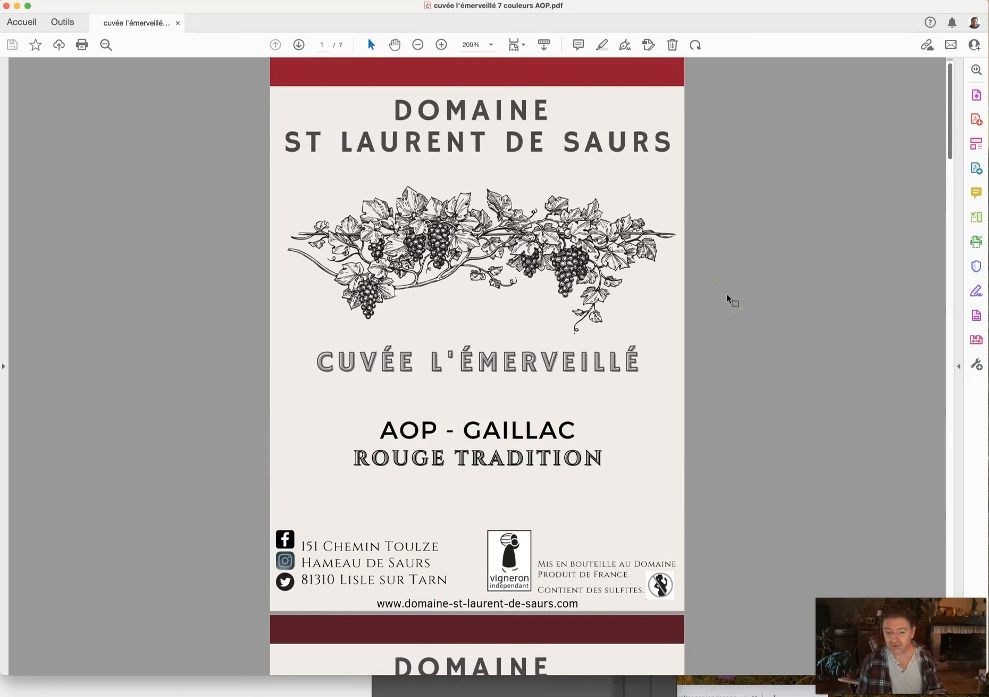
scroll(728, 298, "down", 12)
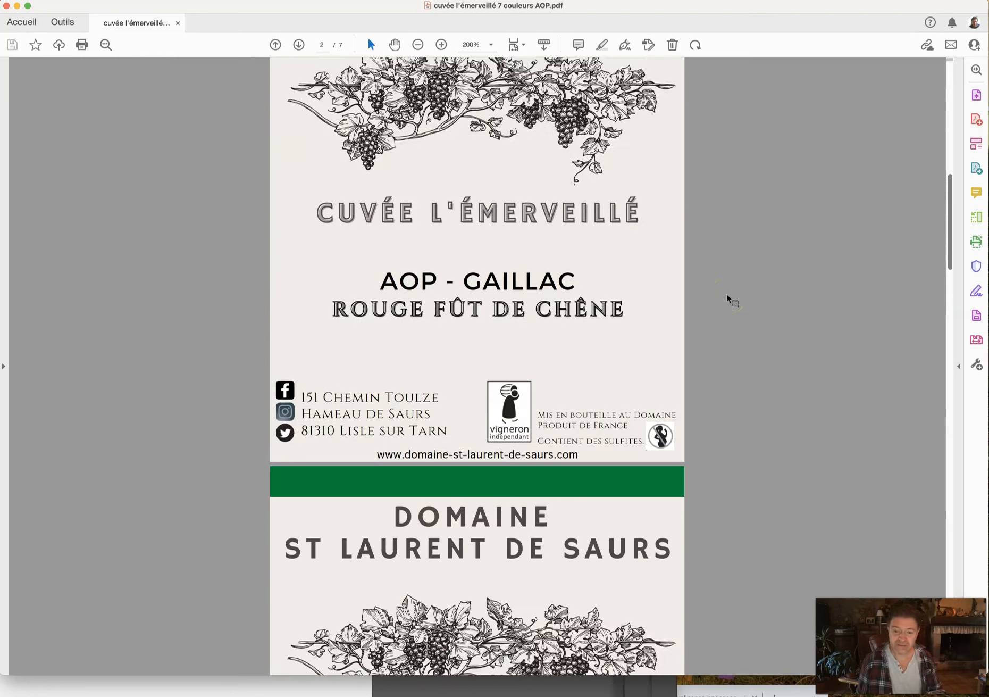
scroll(727, 299, "down", 4)
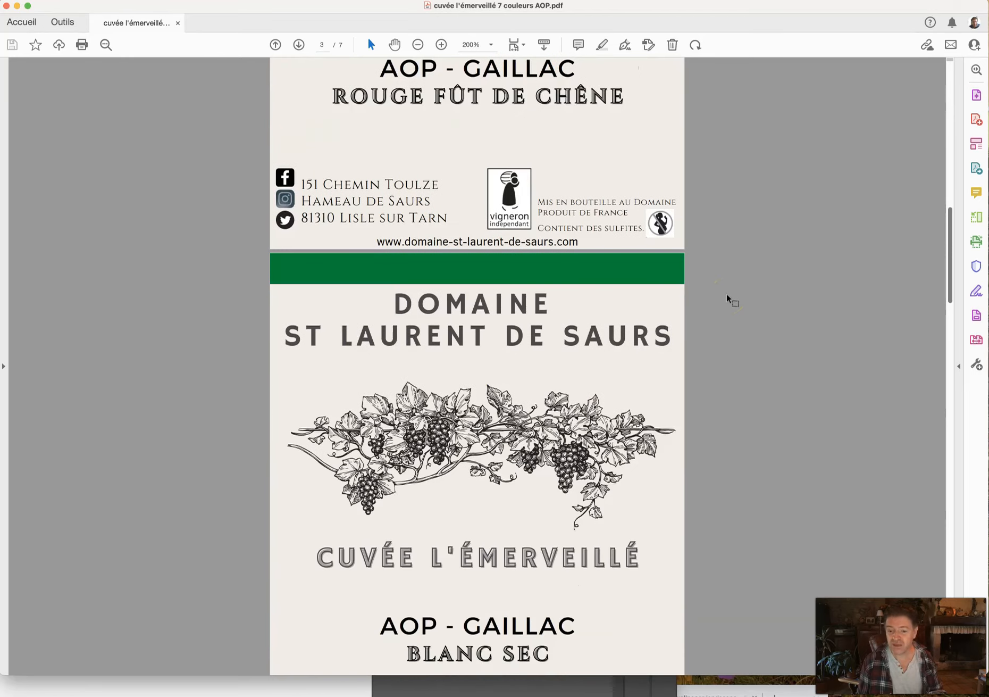
scroll(728, 298, "down", 4)
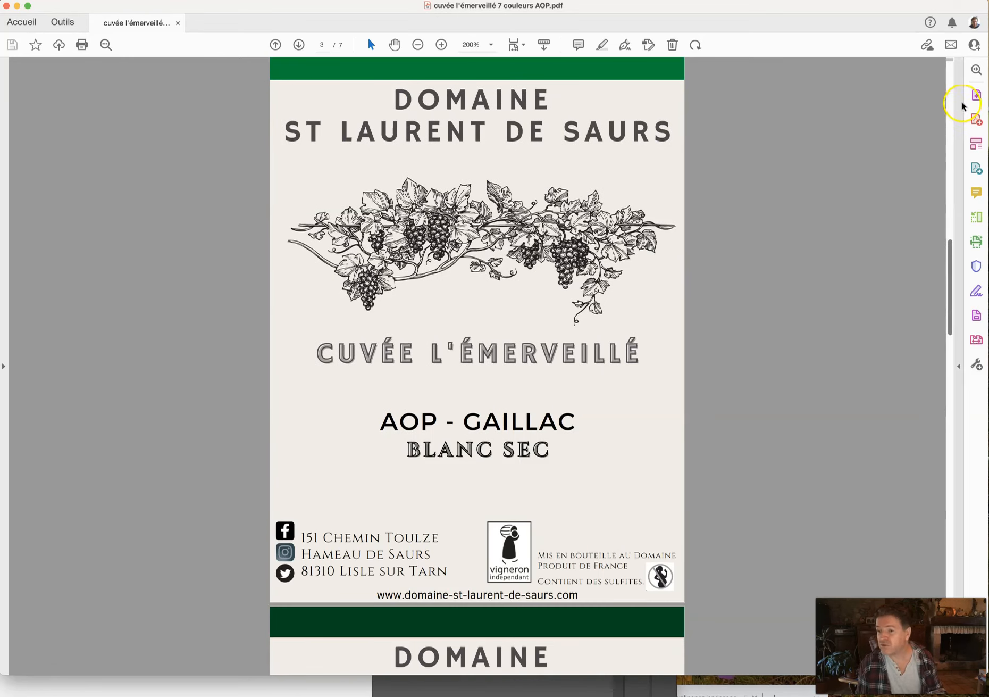
left_click(975, 96)
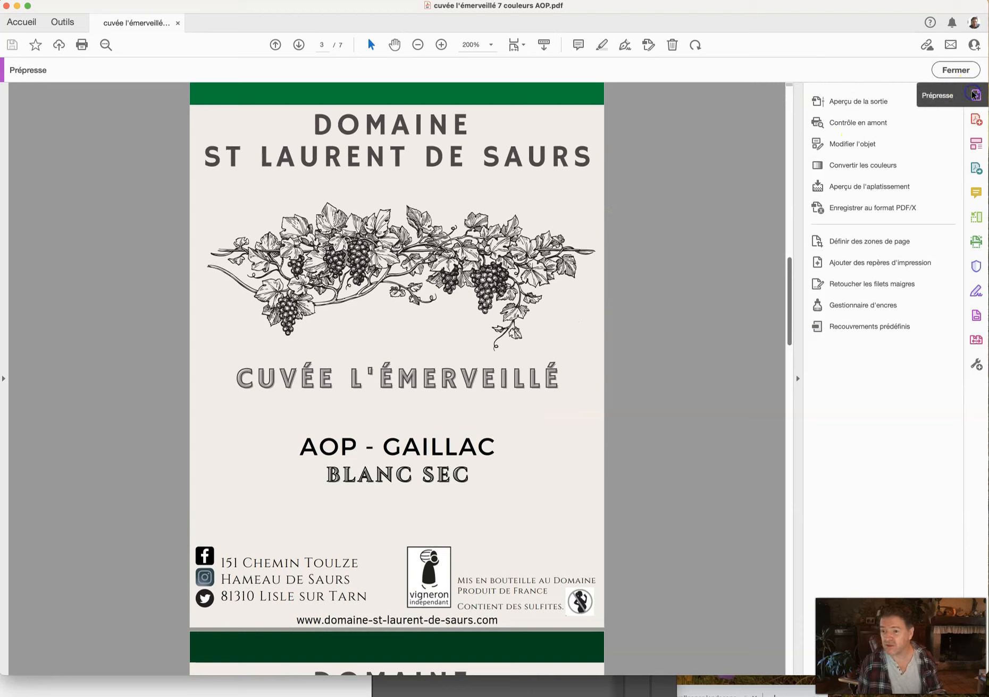
left_click(956, 69)
left_click(977, 144)
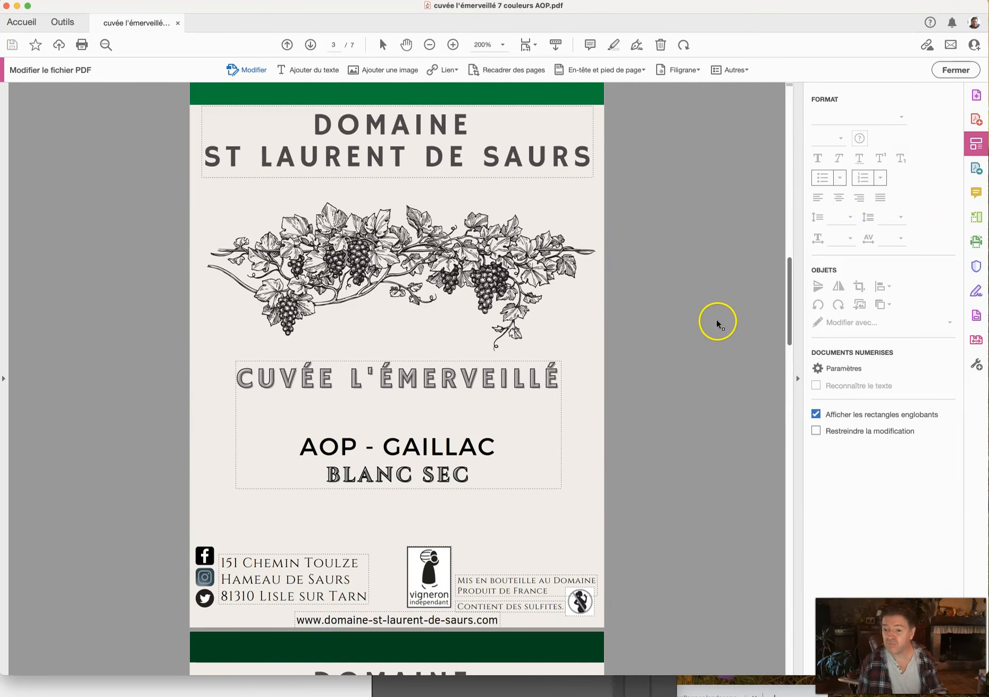
left_click(955, 70)
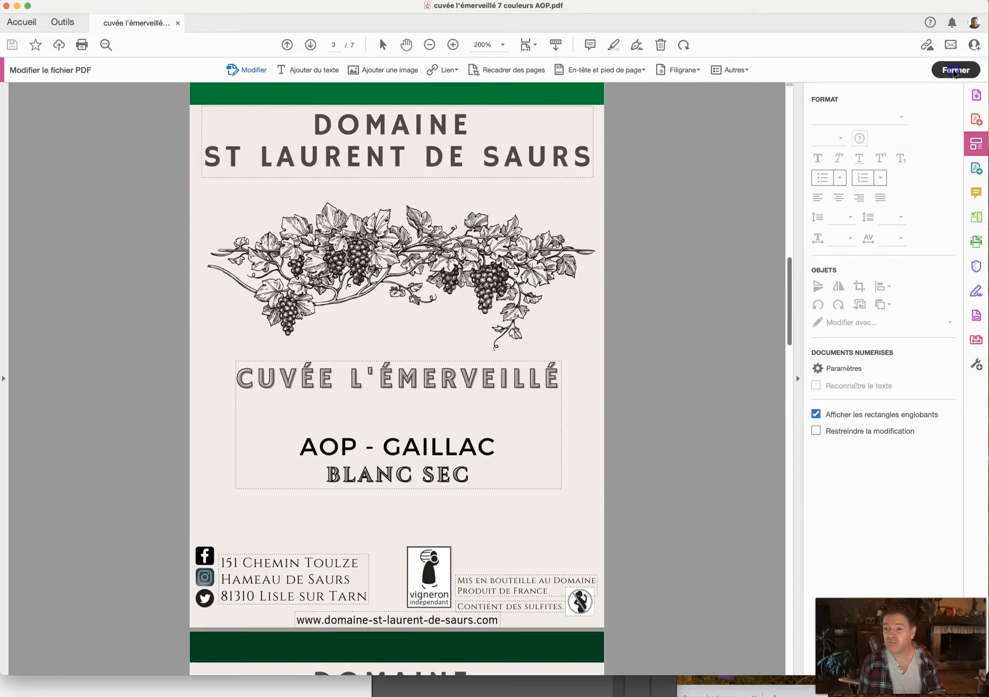
Review the saved labels from Blanc Sec on page 3 through Blanc Perlé on page 5.
scroll(782, 309, "down", 5)
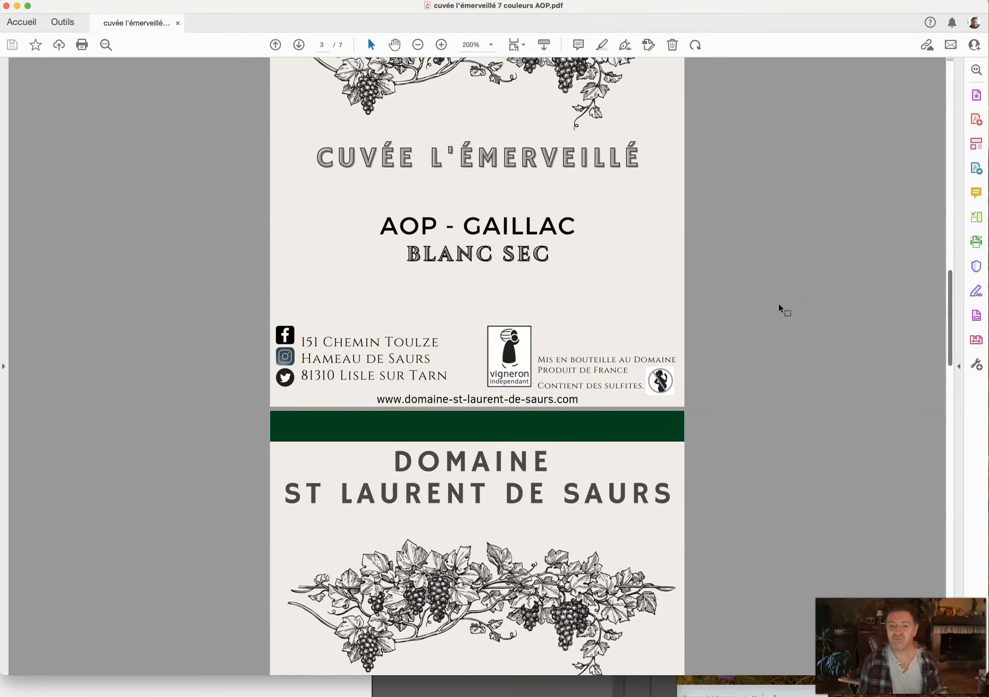
scroll(780, 307, "down", 2)
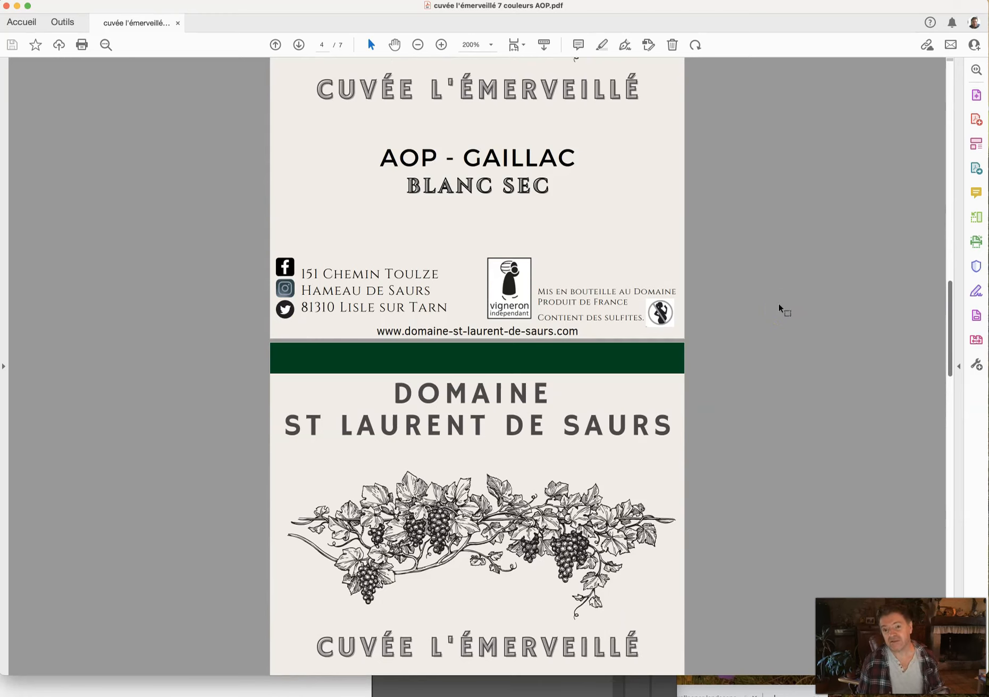
scroll(755, 303, "down", 5)
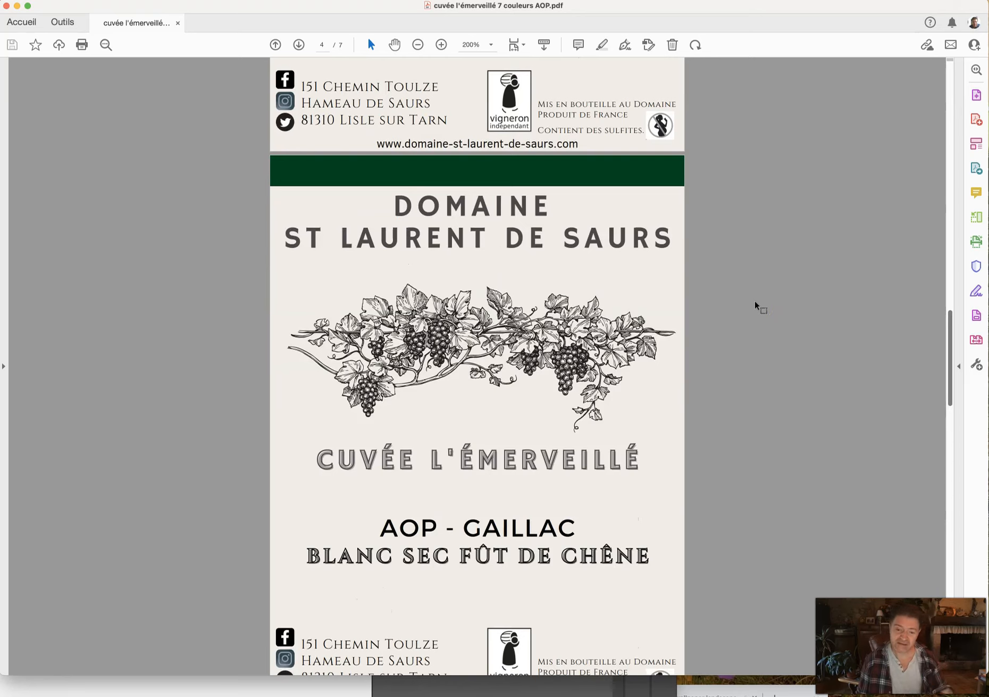
scroll(757, 307, "down", 1)
scroll(753, 351, "down", 4)
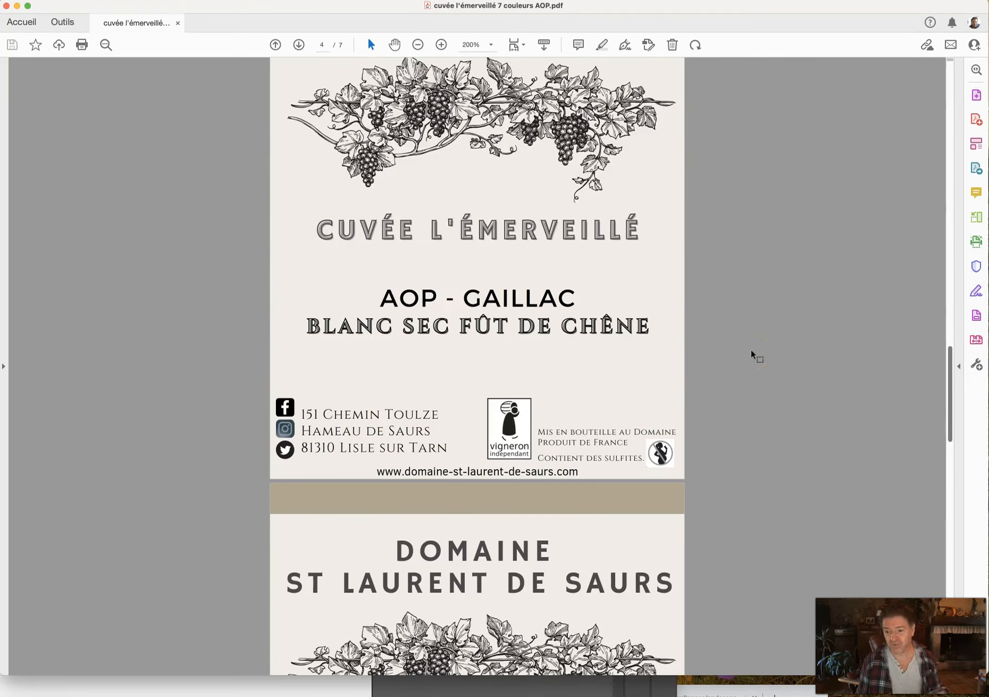
scroll(752, 355, "down", 10)
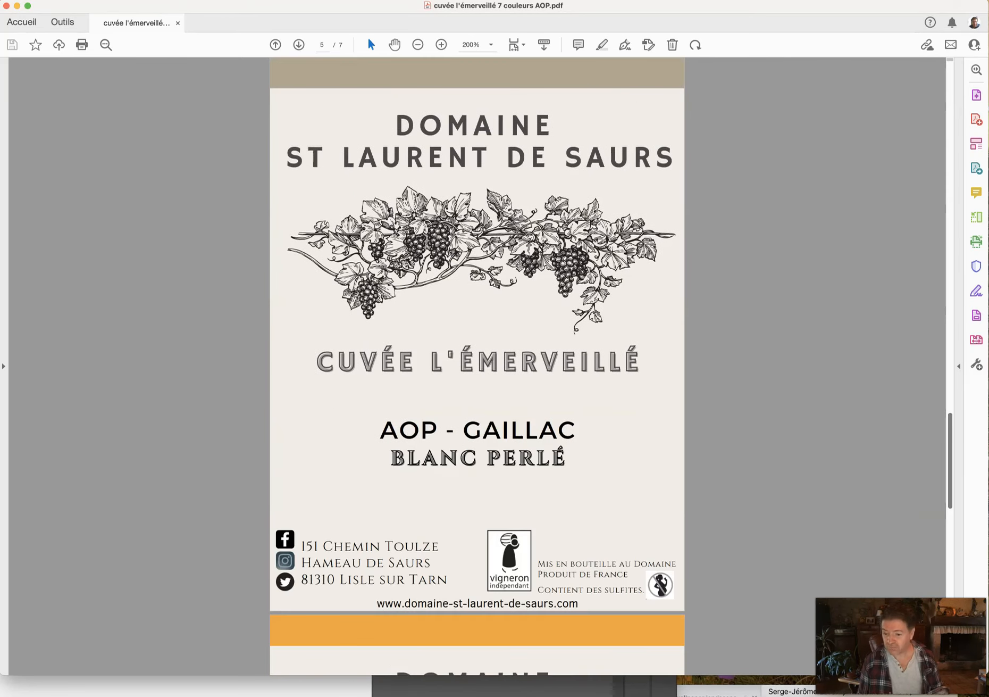